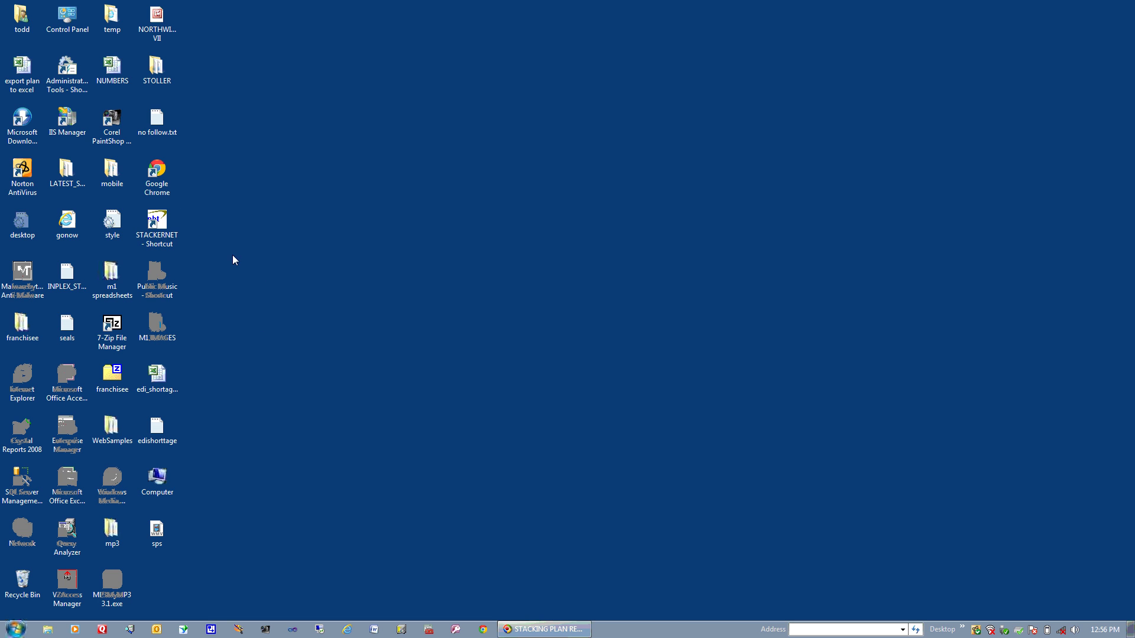
# Launch STACKERNET full-screen and create a new plan saved as DEMO PLAN on the desktop
pyautogui.doubleClick(169, 230)
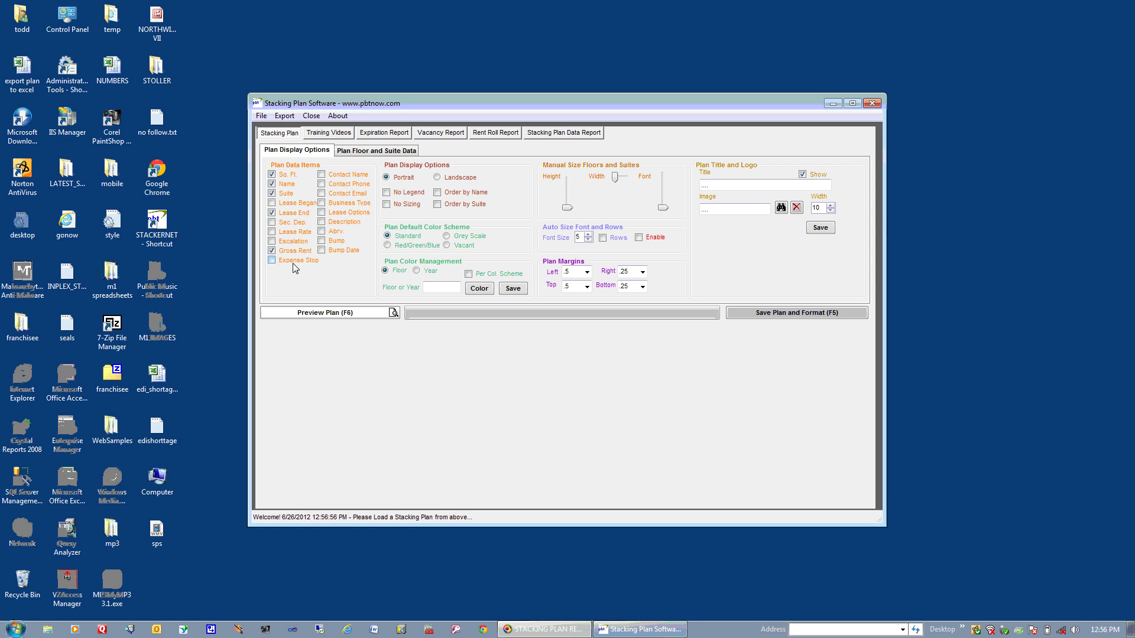
pyautogui.doubleClick(419, 105)
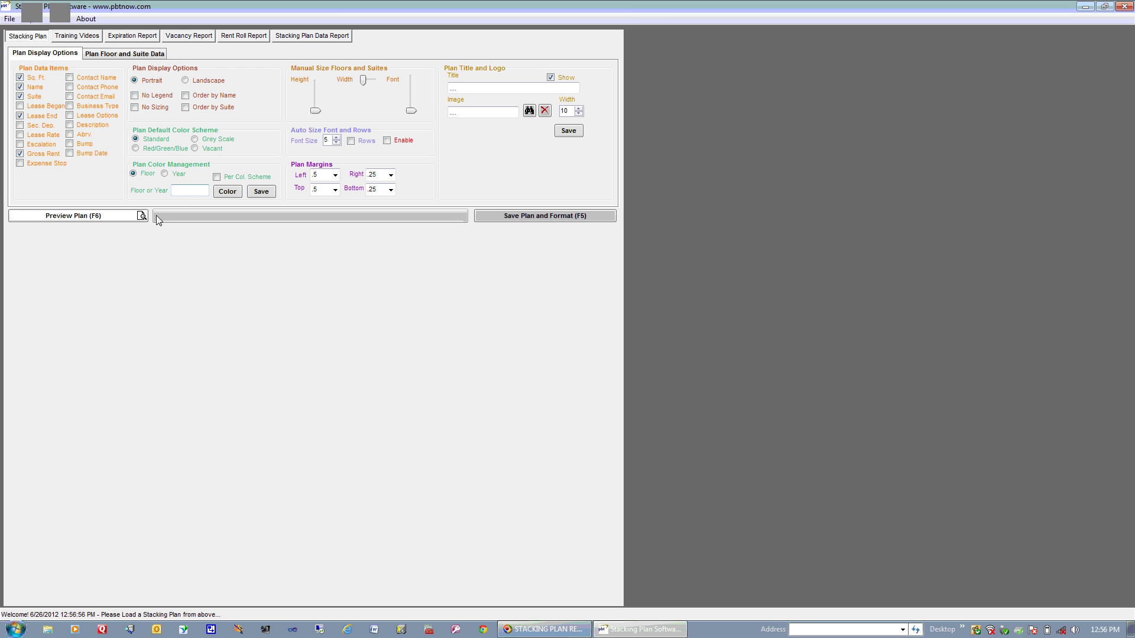
pyautogui.click(8, 19)
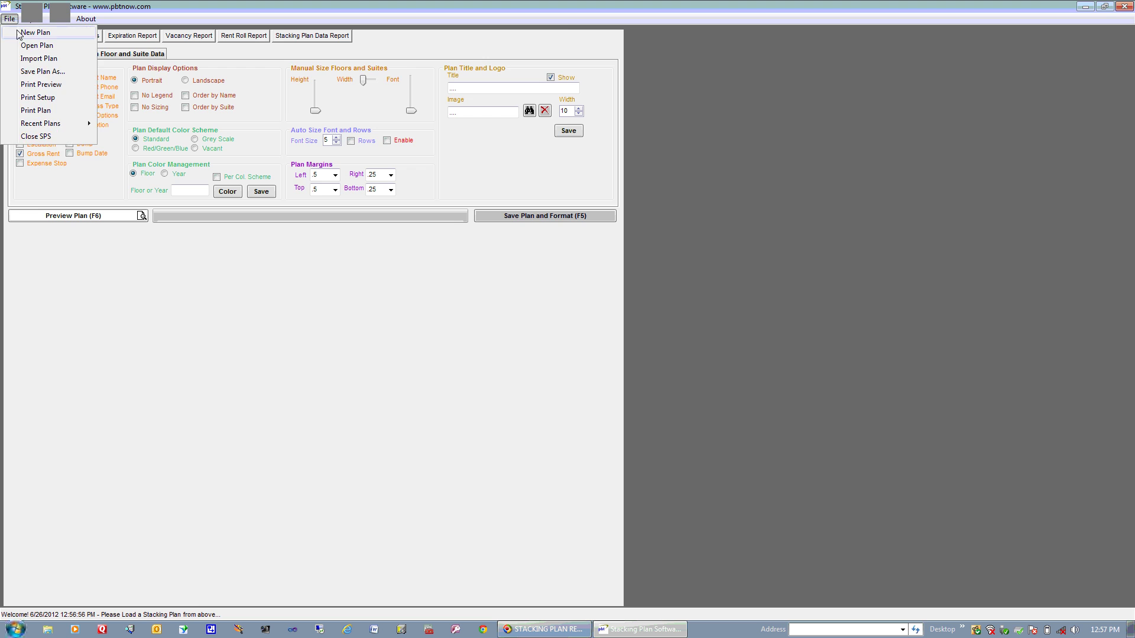
pyautogui.click(21, 31)
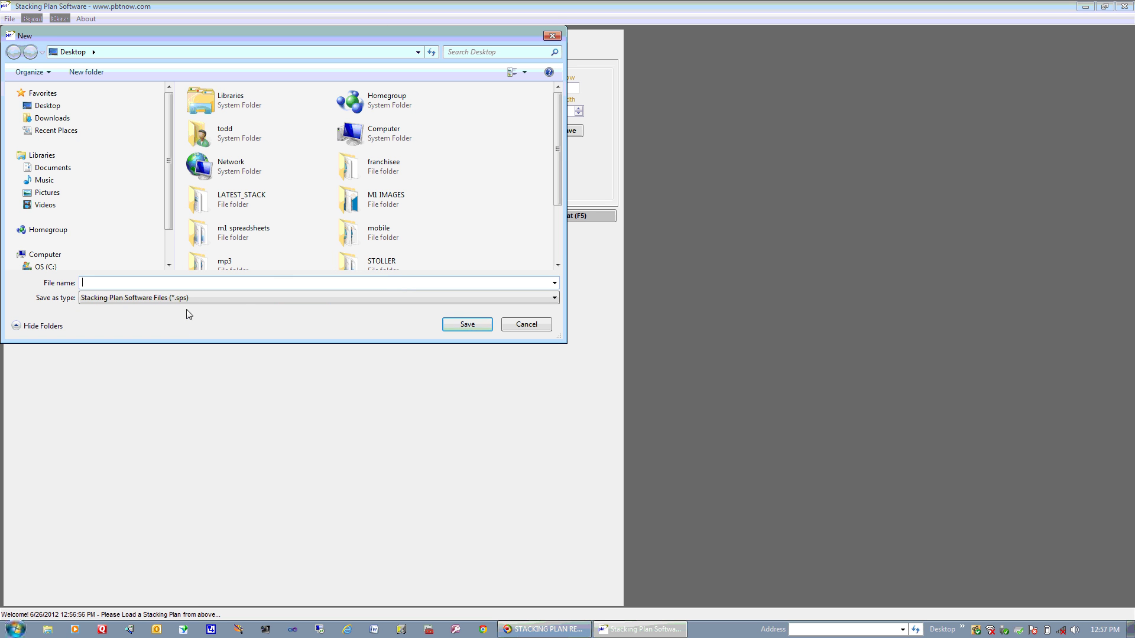
pyautogui.write('DEMO PLAN')
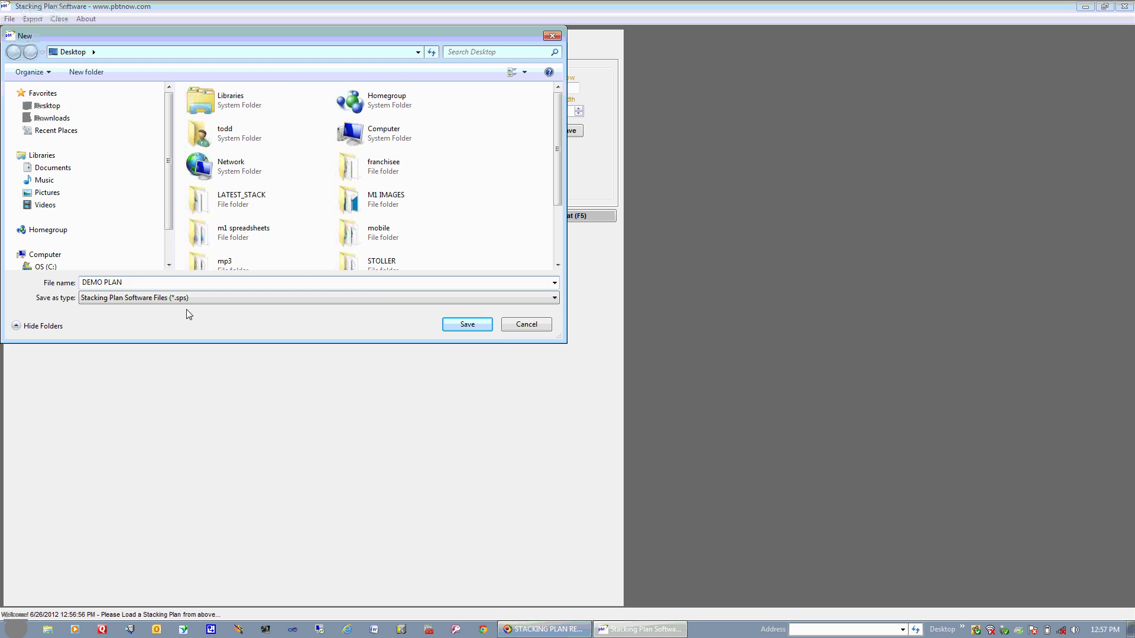
pyautogui.press('Return')
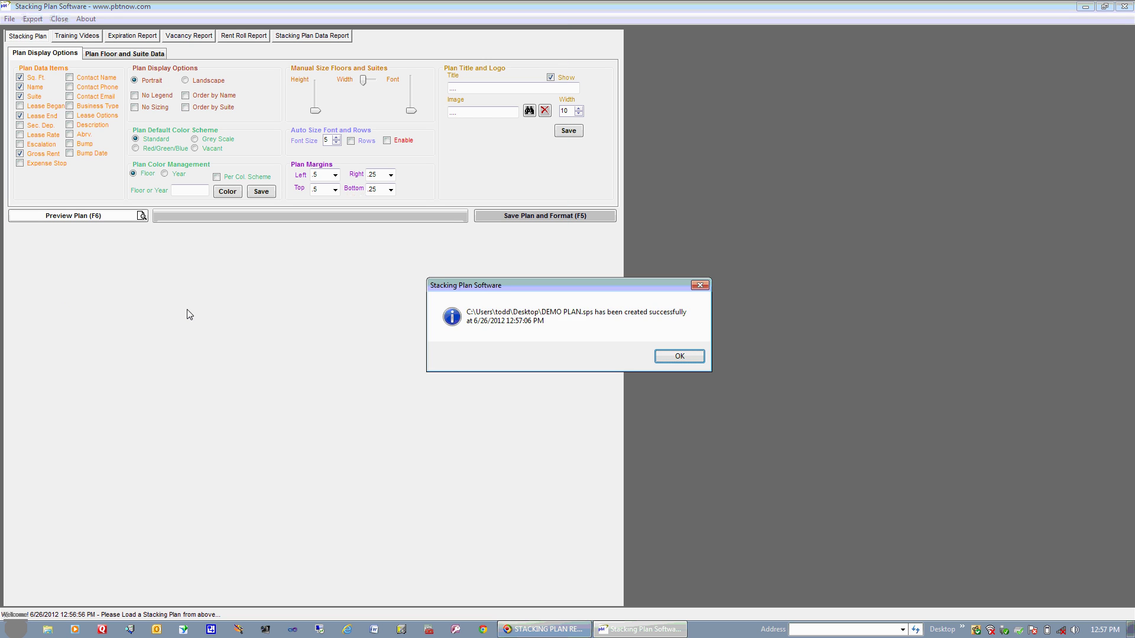
# On the Plan Floor and Suite Data page, add new floors numbered 2 and 3
pyautogui.press('Return')
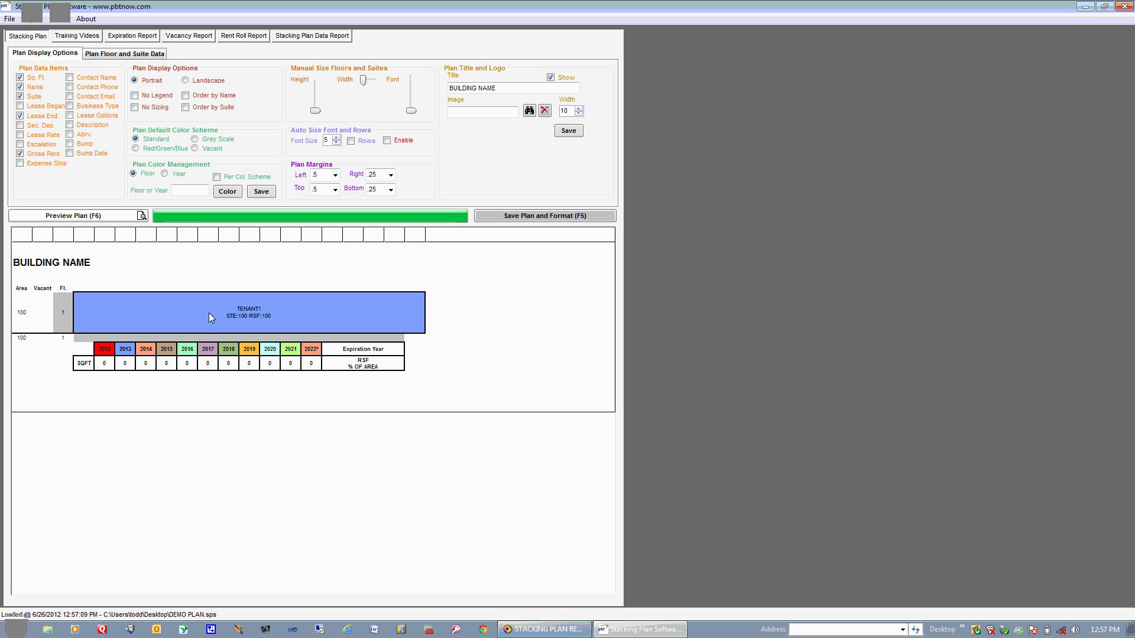
pyautogui.click(150, 57)
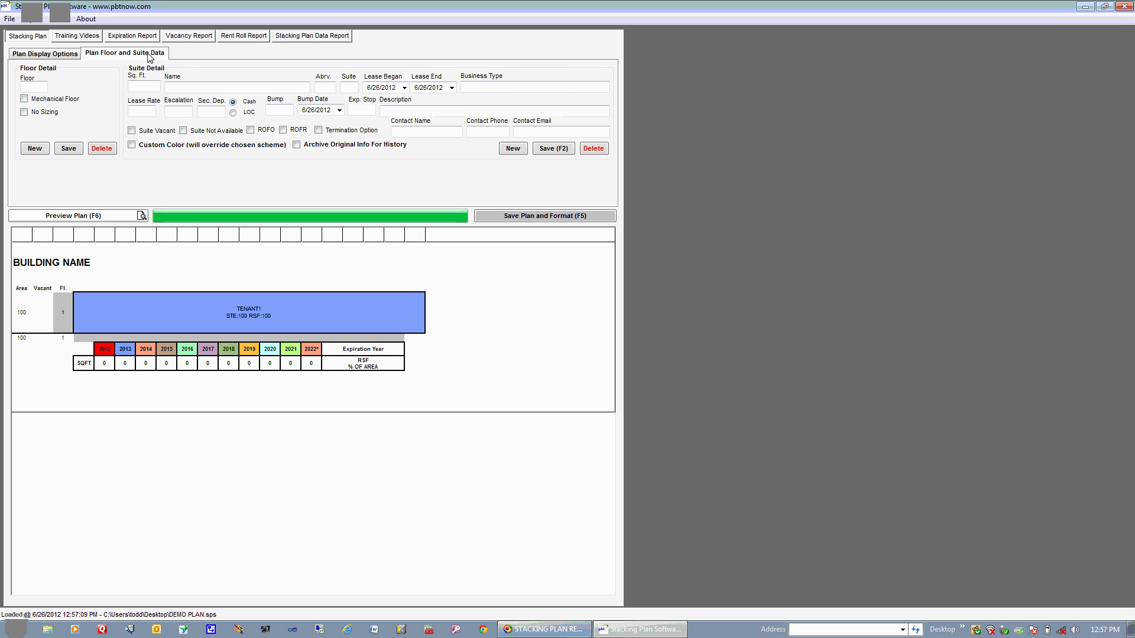
pyautogui.click(35, 149)
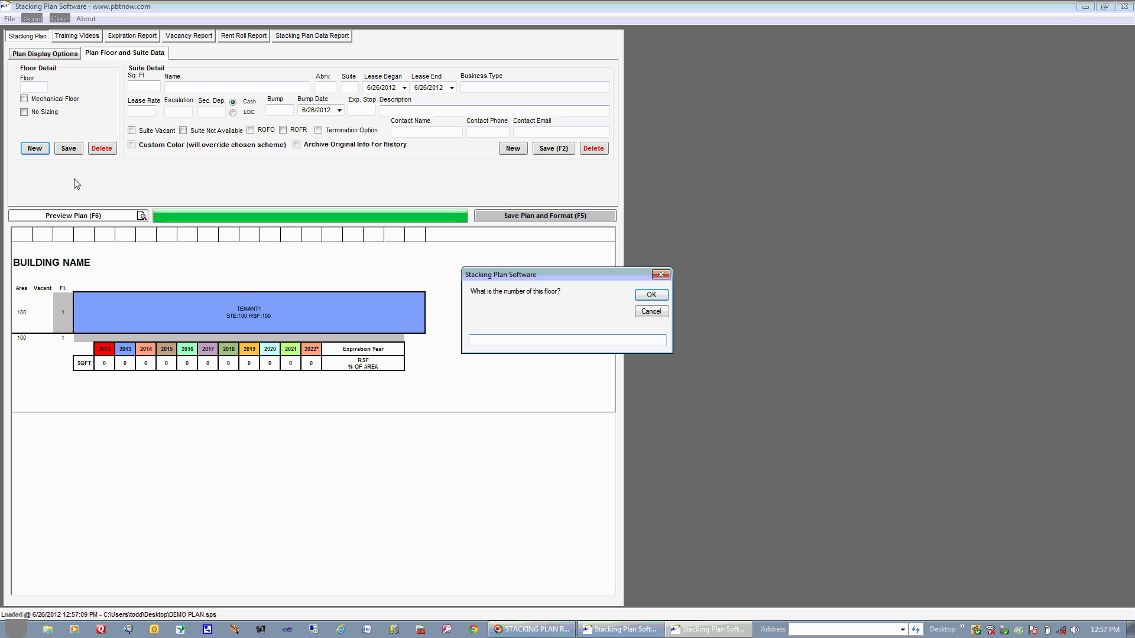
pyautogui.press('Return')
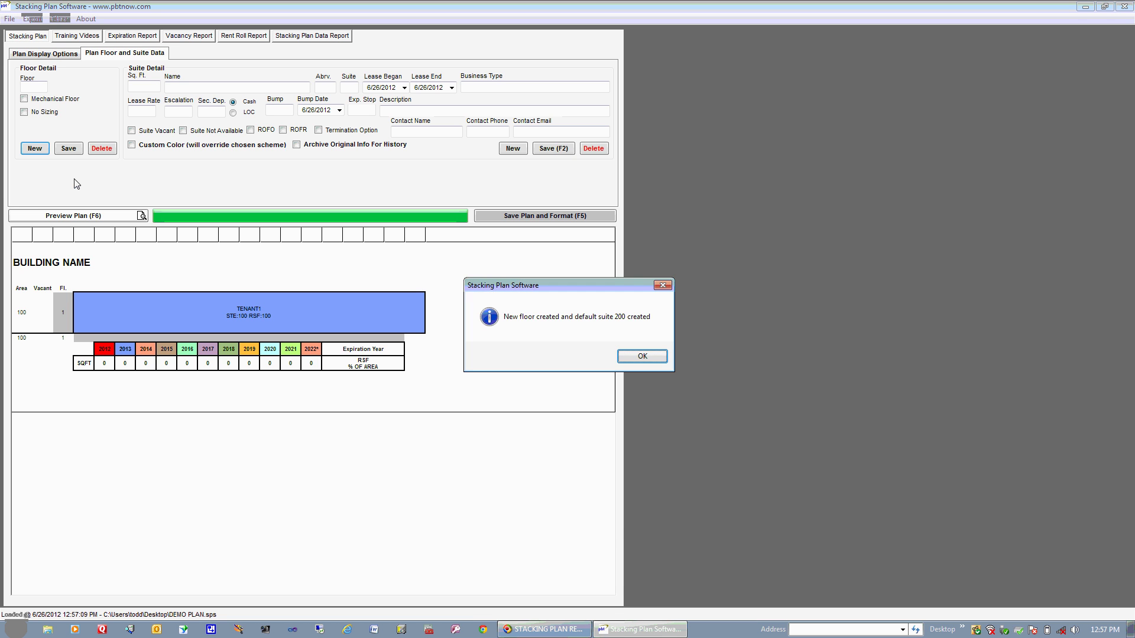
pyautogui.press('Return')
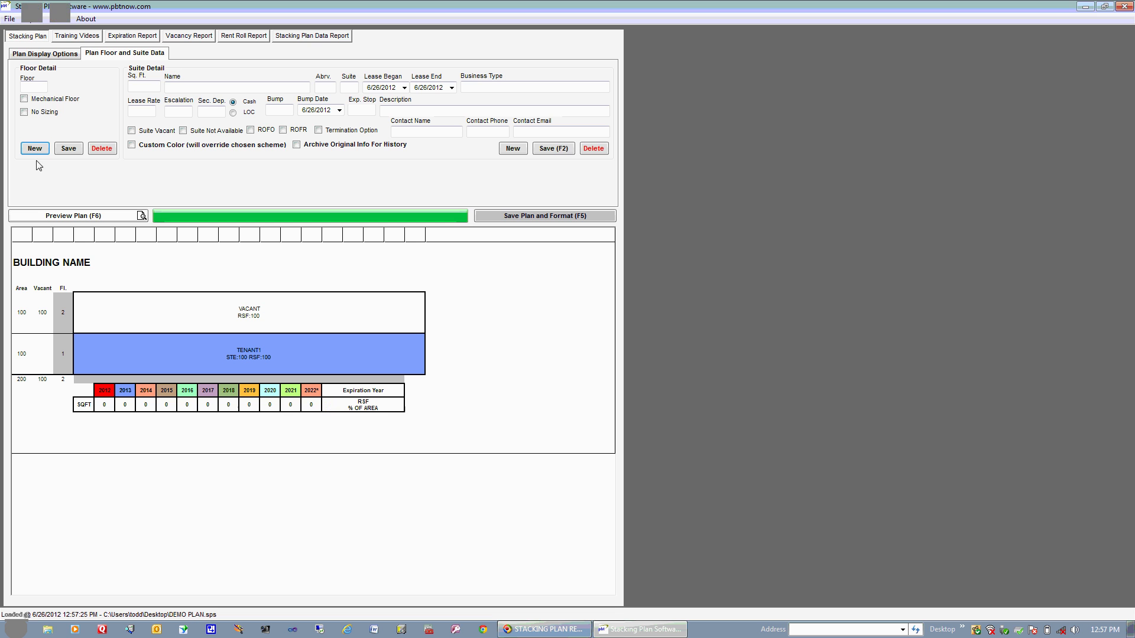
pyautogui.click(35, 148)
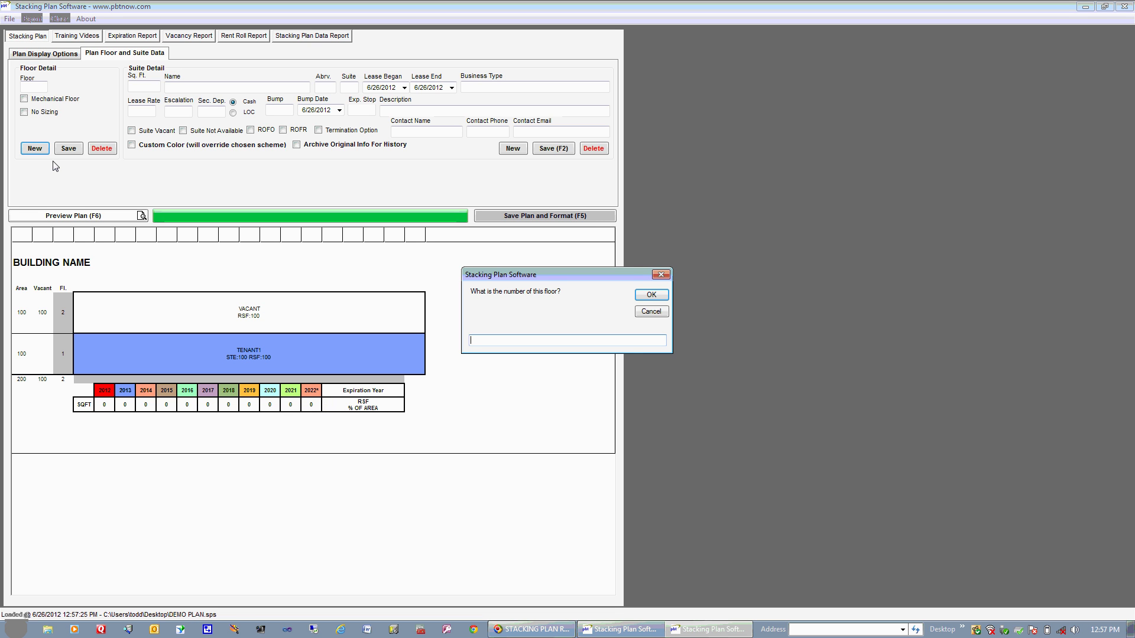
pyautogui.write('3')
pyautogui.press('Return')
pyautogui.press('Return')
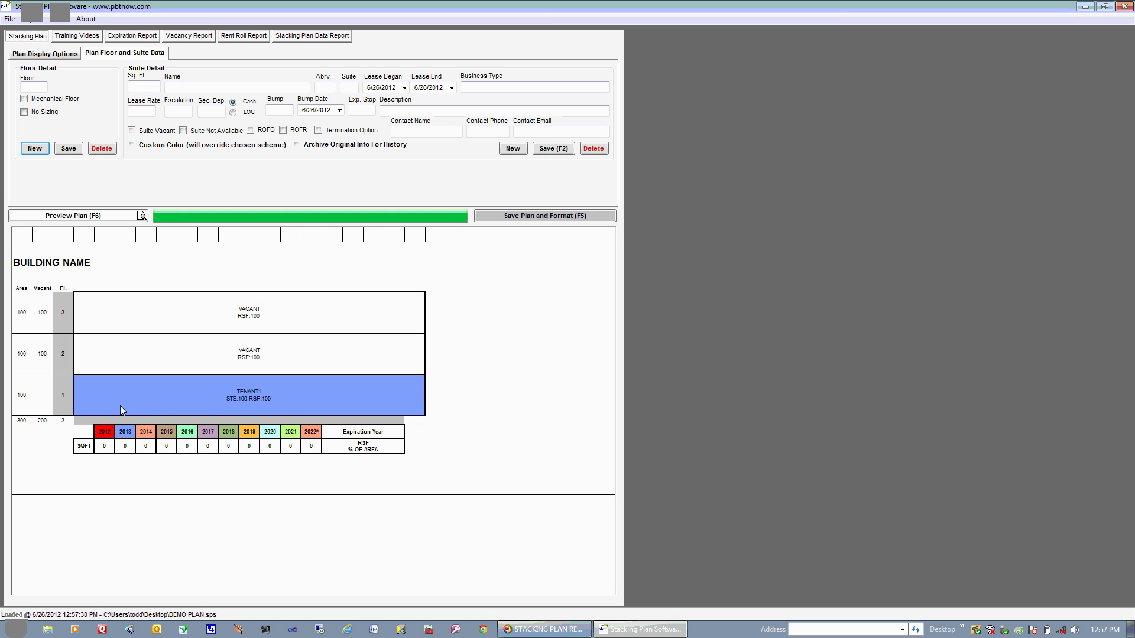
# Add 4 vacant suites to floor 1, 3 more to floor 2 and 1 more to floor 3
pyautogui.click(189, 392)
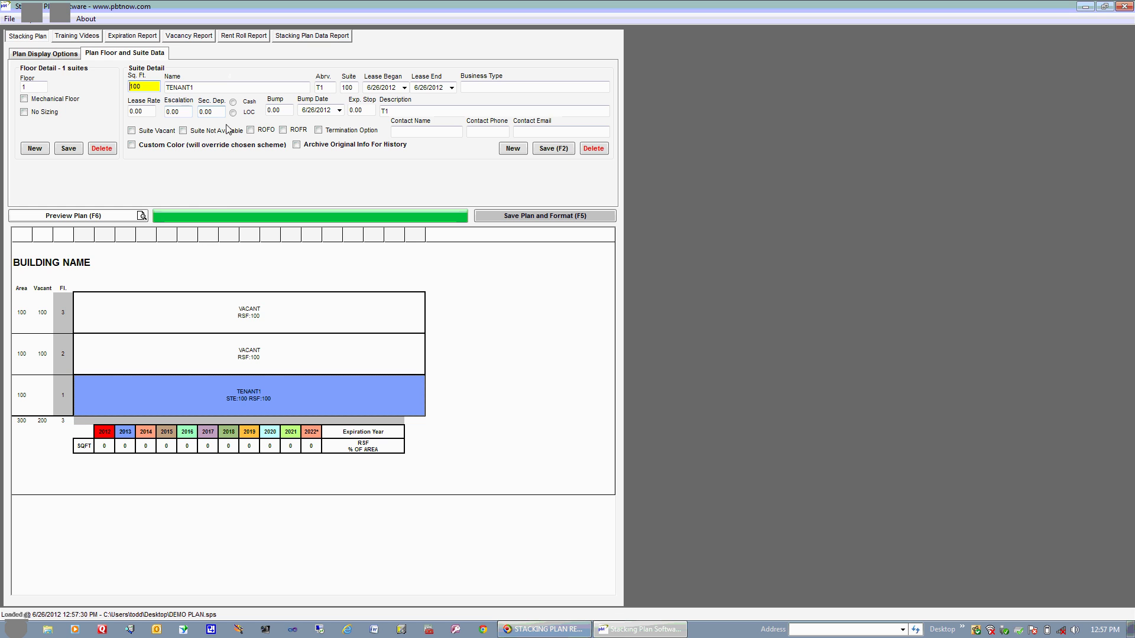
pyautogui.click(512, 149)
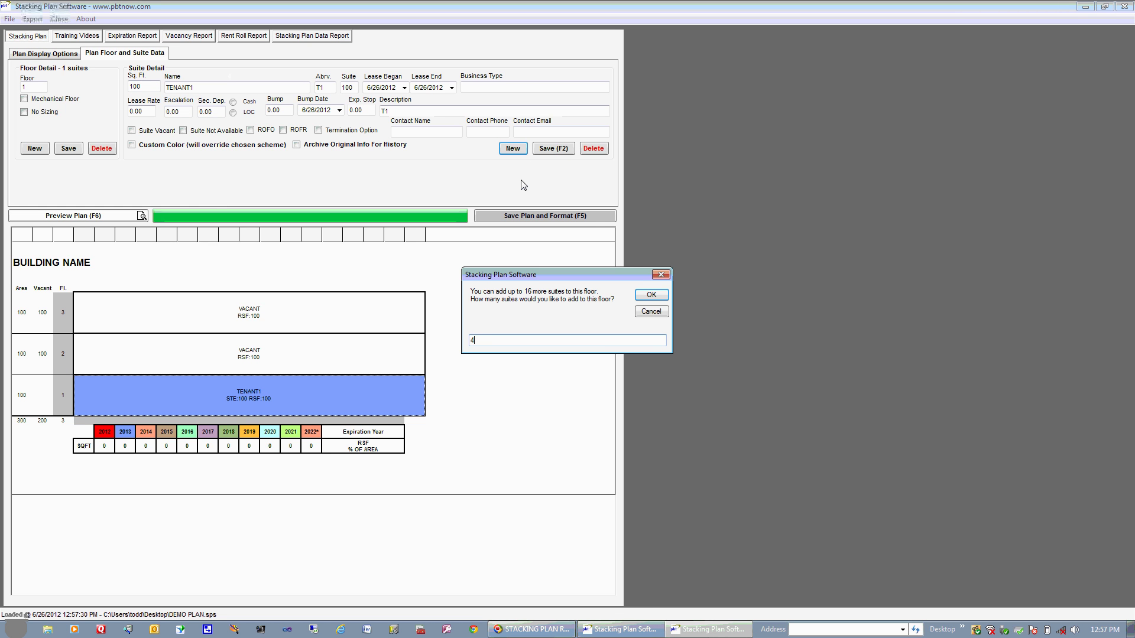
pyautogui.press('Return')
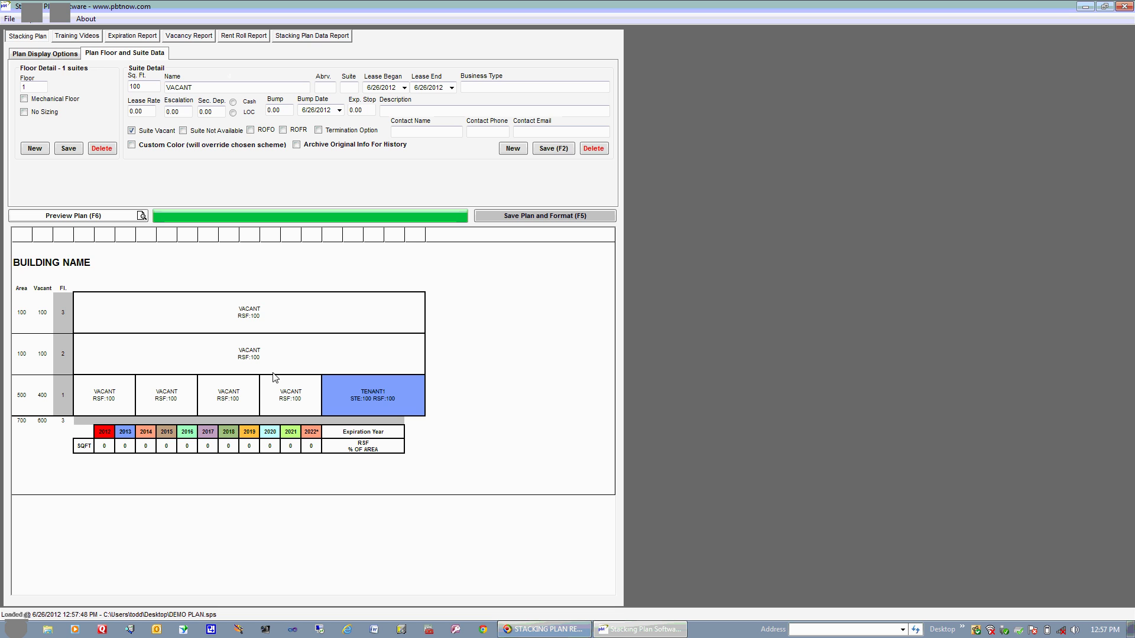
pyautogui.click(283, 356)
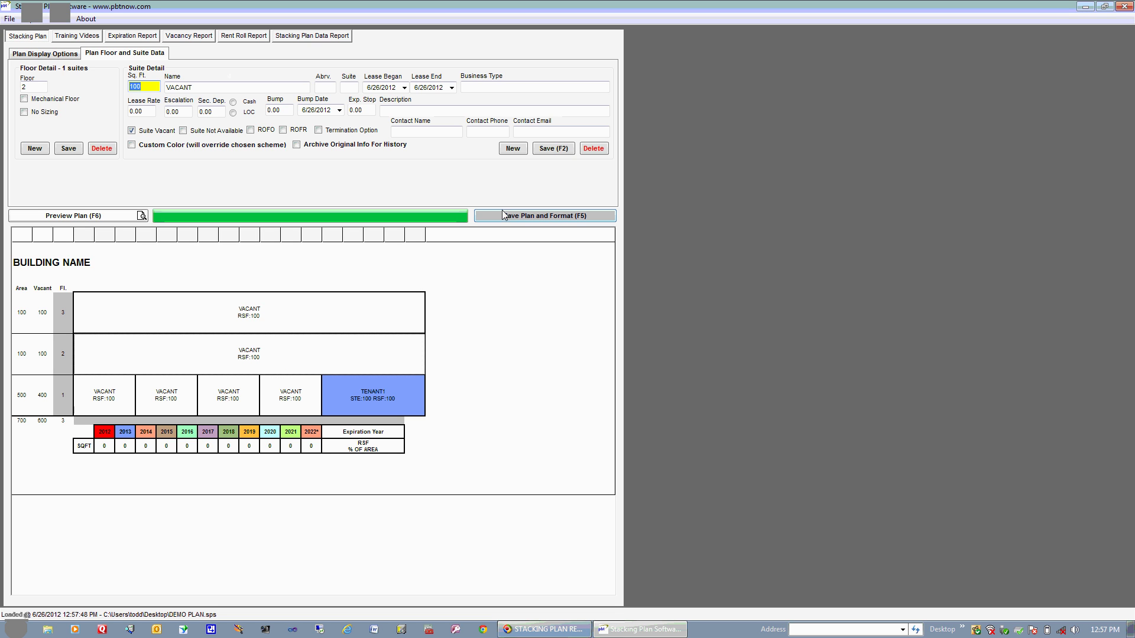
pyautogui.click(512, 149)
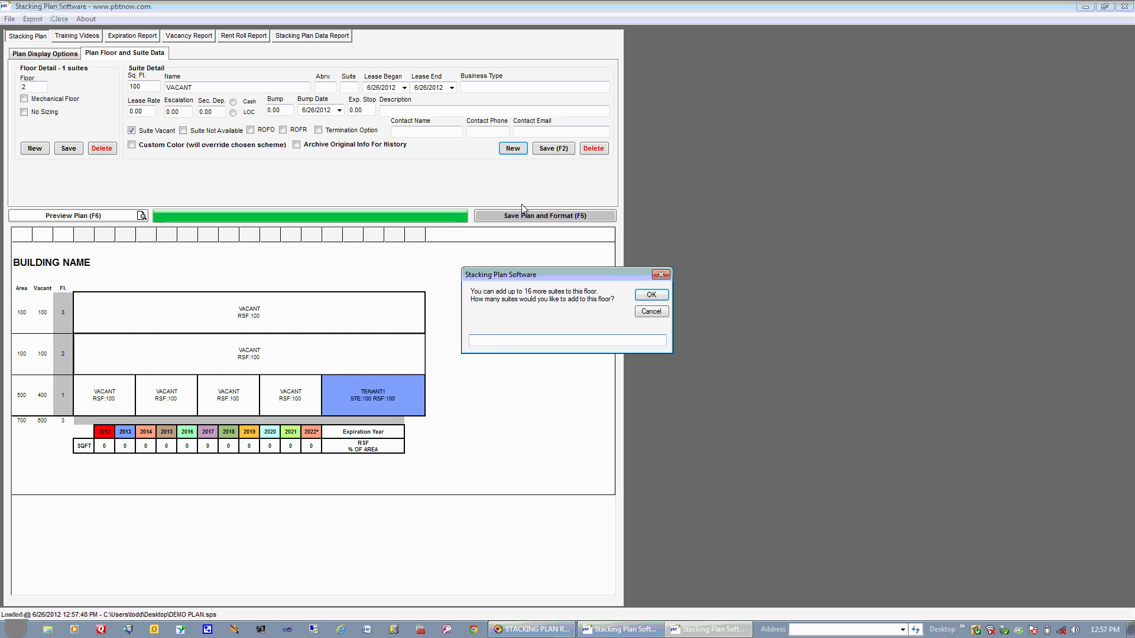
pyautogui.write('3')
pyautogui.press('Return')
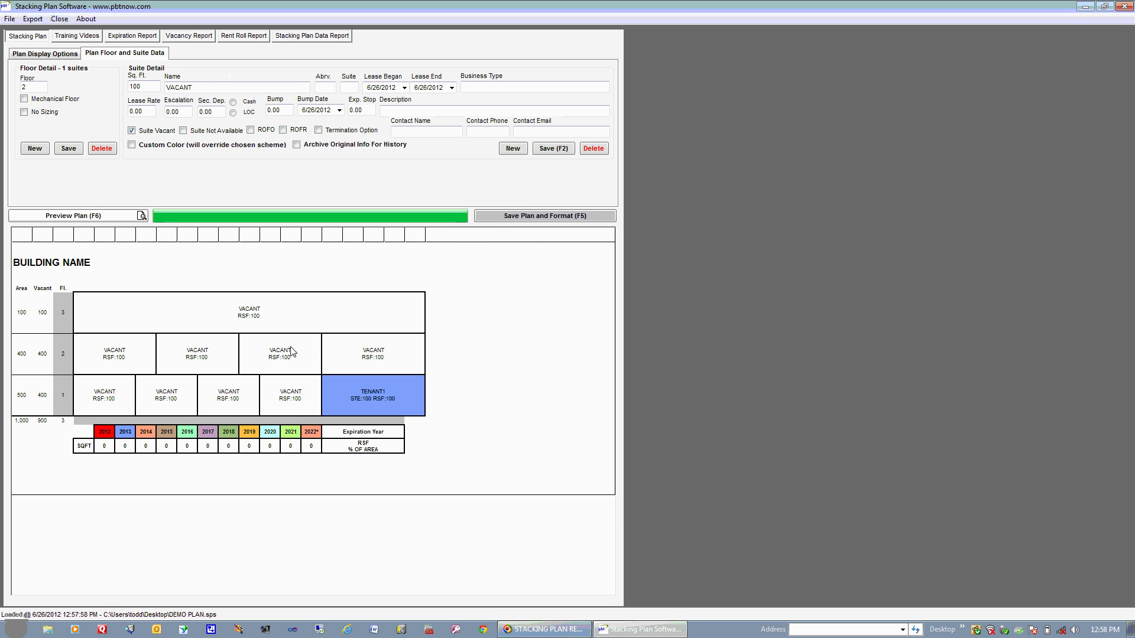
pyautogui.click(304, 314)
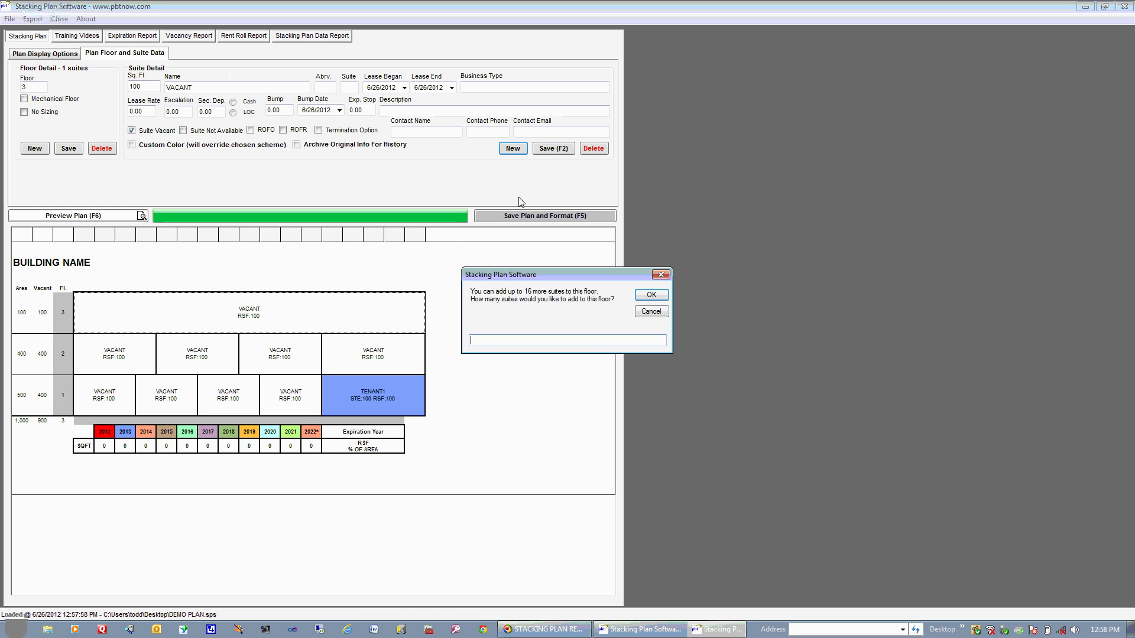
pyautogui.click(513, 149)
pyautogui.write('1')
pyautogui.press('Return')
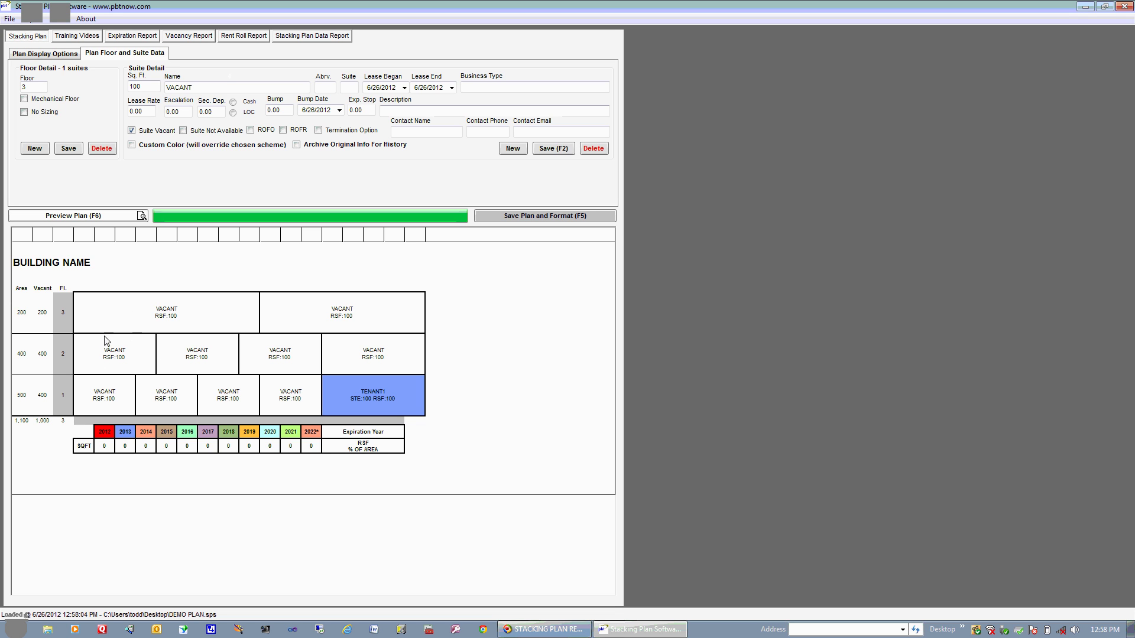
# On floor 3's first suite, enter 4500 sq ft, name BEACON ACCOUNTING, abbreviation BA, suite 301
pyautogui.click(107, 318)
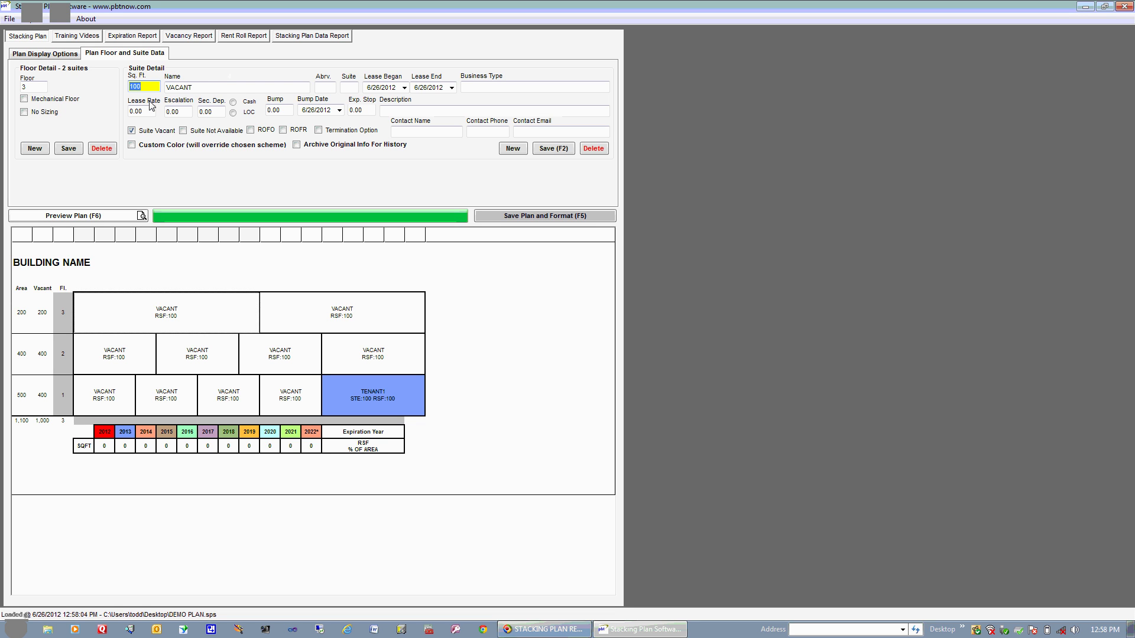
pyautogui.write('4500')
pyautogui.press('Tab')
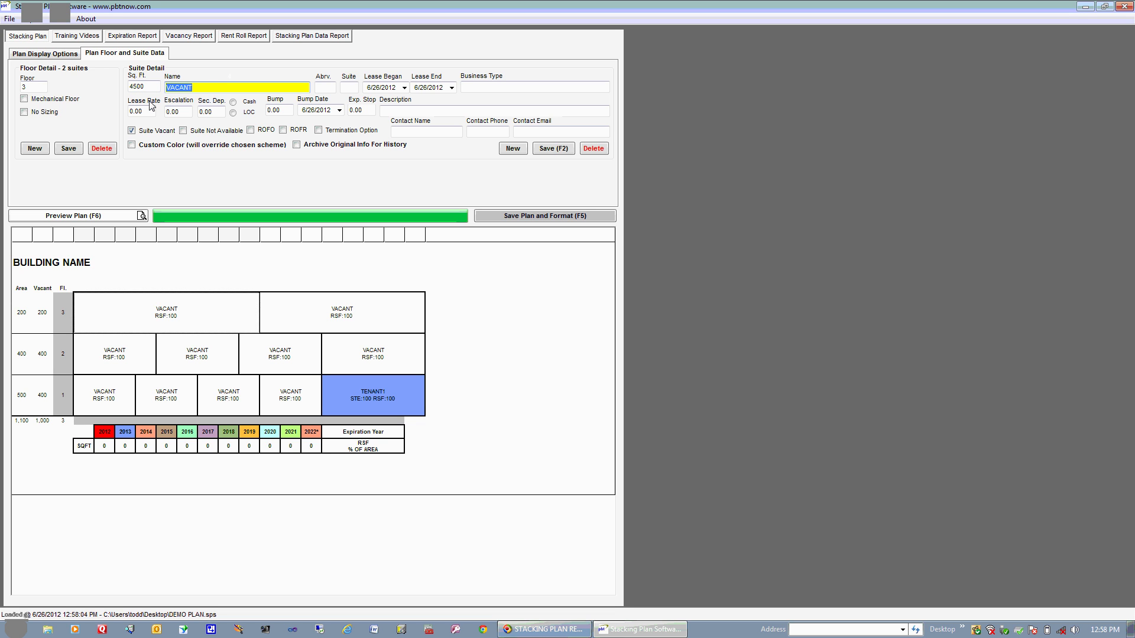
pyautogui.write('BEACON ACCOUNTING')
pyautogui.press('Tab')
pyautogui.write('BA')
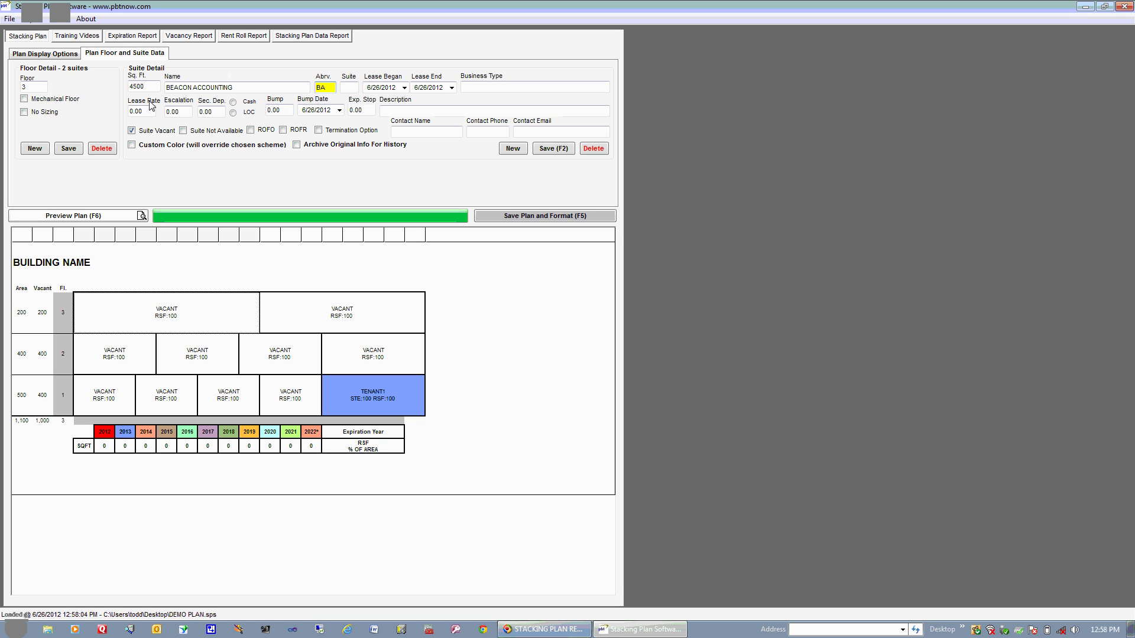
pyautogui.press('Tab')
pyautogui.write('301')
# Set lease end 8/31/2012, business type ACCOUNTING FIRM, lease rate 4500 and security deposit 9000
pyautogui.click(451, 87)
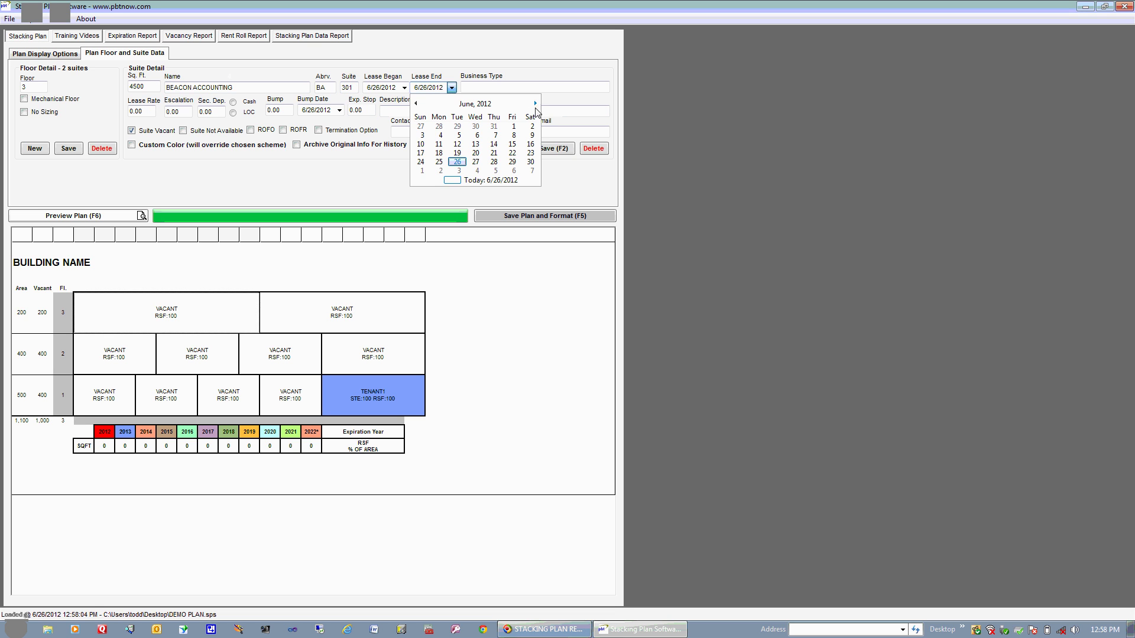
pyautogui.click(534, 104)
pyautogui.click(535, 104)
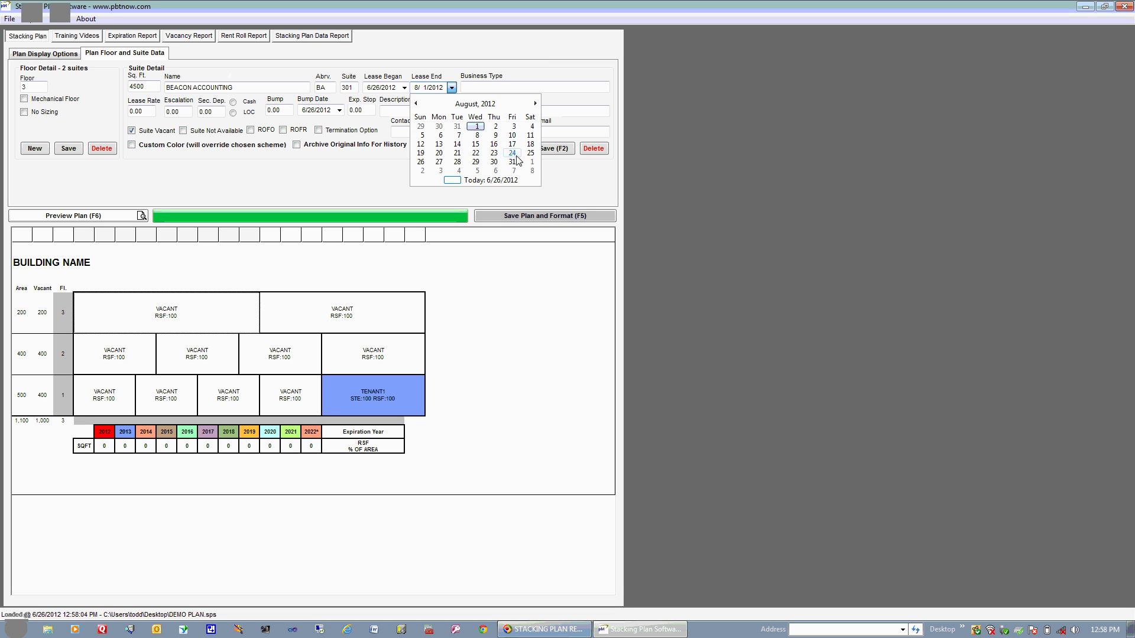
pyautogui.click(512, 162)
pyautogui.click(515, 91)
pyautogui.write('A')
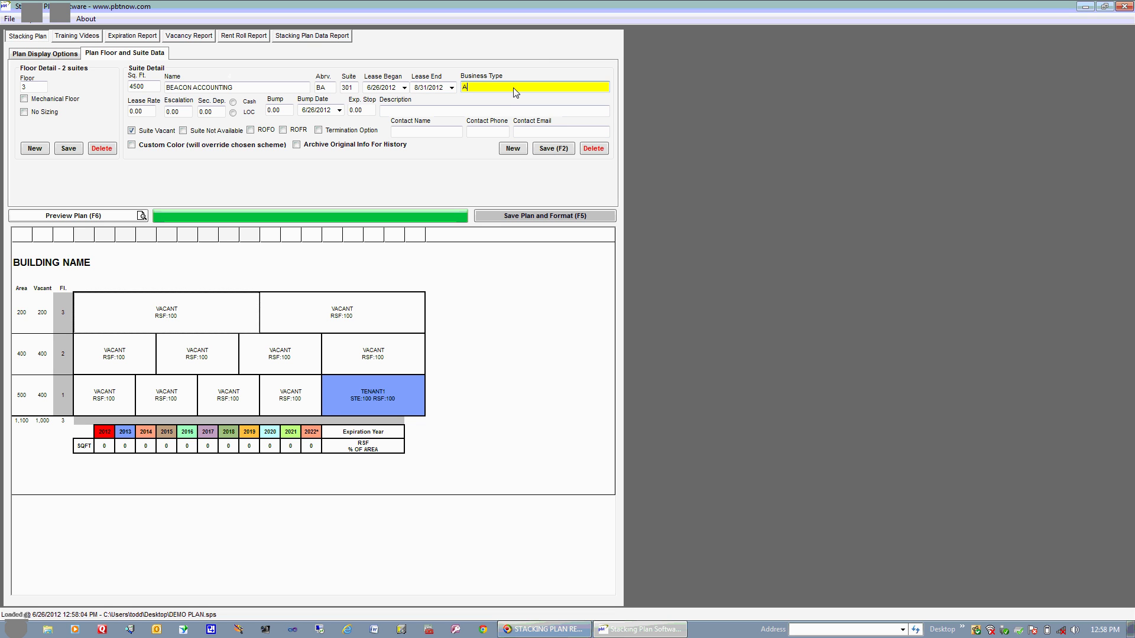
pyautogui.write('CCOUNTING FIRM')
pyautogui.press('Tab')
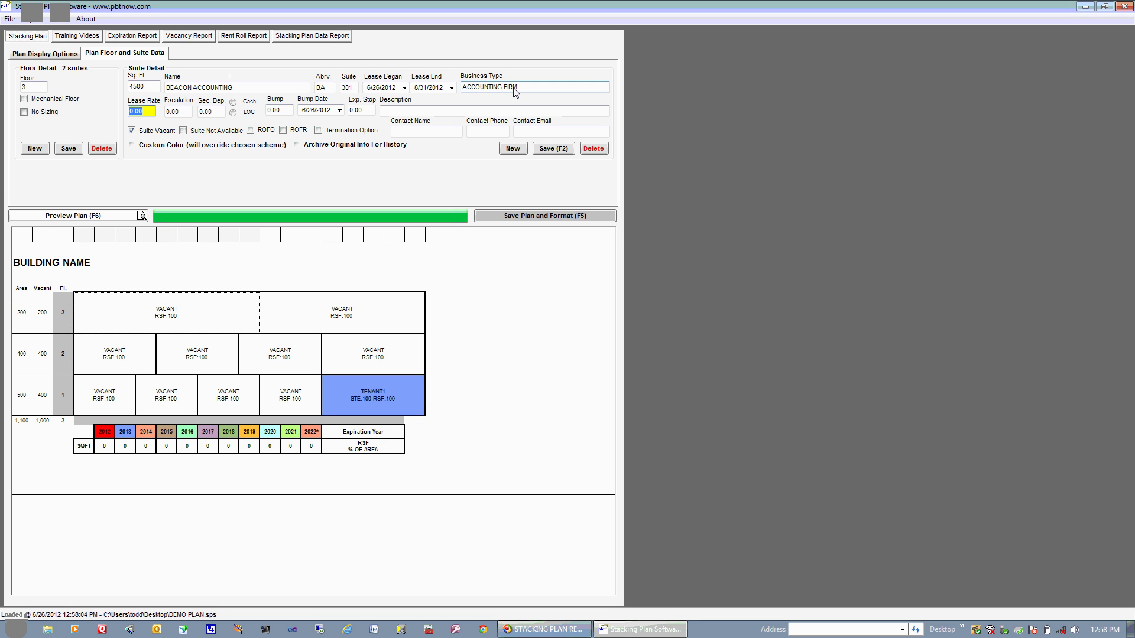
pyautogui.write('4500')
pyautogui.press('Tab')
pyautogui.press('Tab')
pyautogui.write('9000')
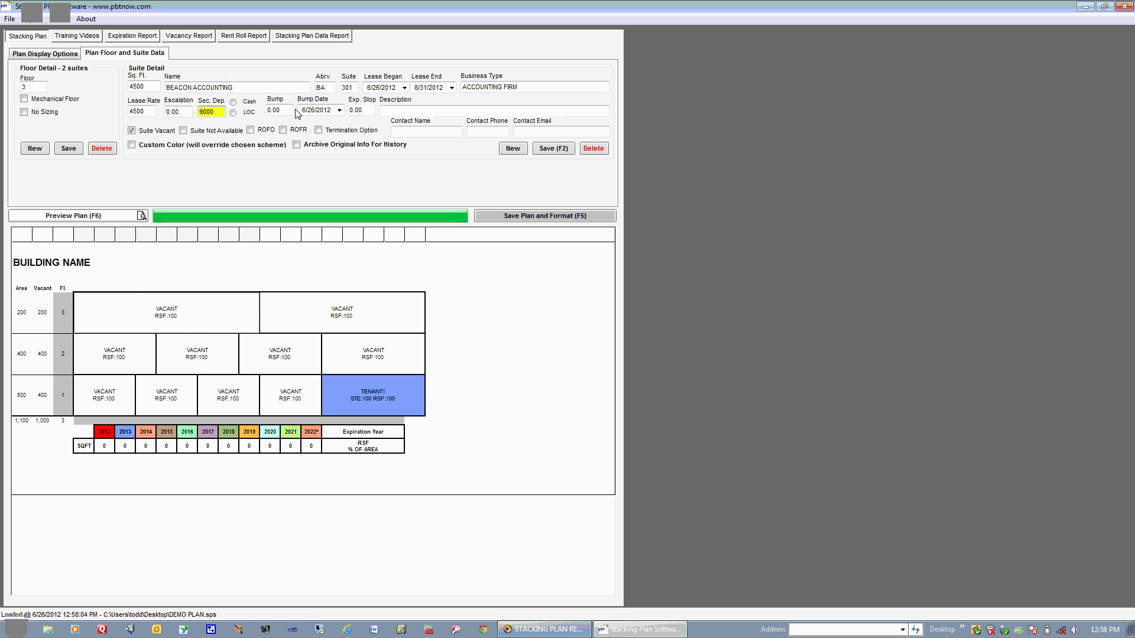
# Leave the contact fields empty, save the Beacon Accounting suite, and select floor 3's small vacant suite
pyautogui.click(445, 112)
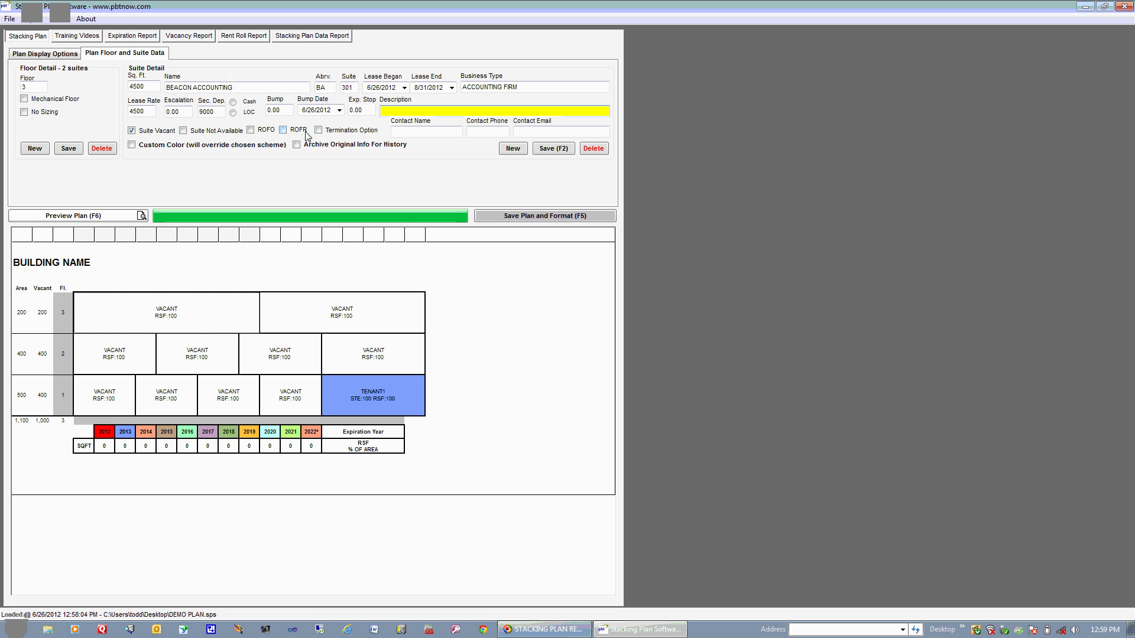
pyautogui.click(426, 132)
pyautogui.click(492, 133)
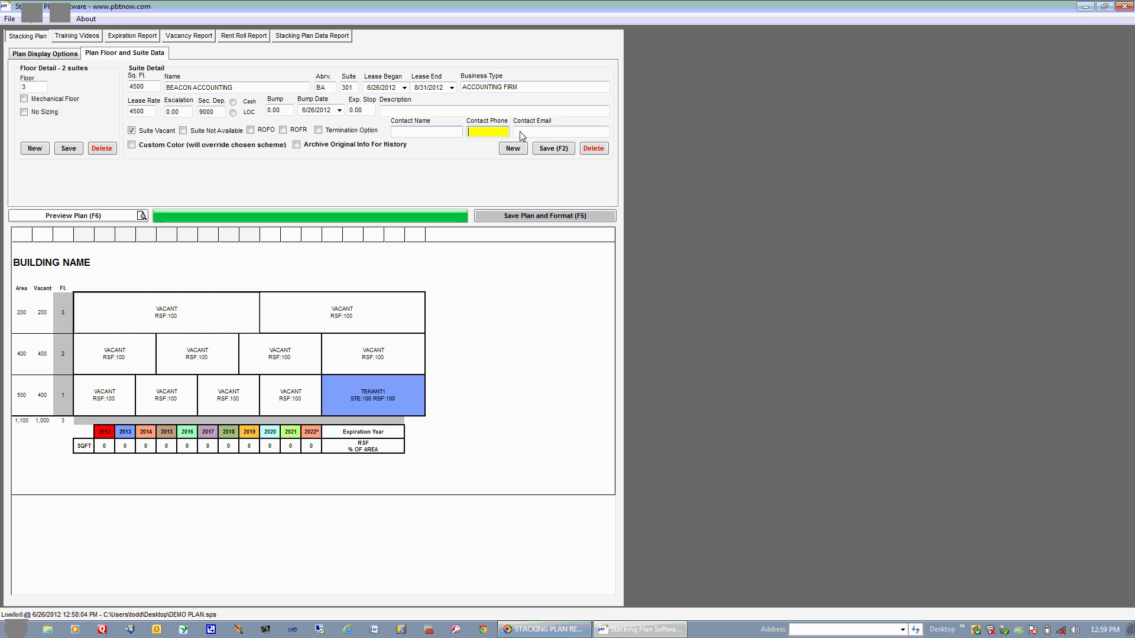
pyautogui.click(540, 132)
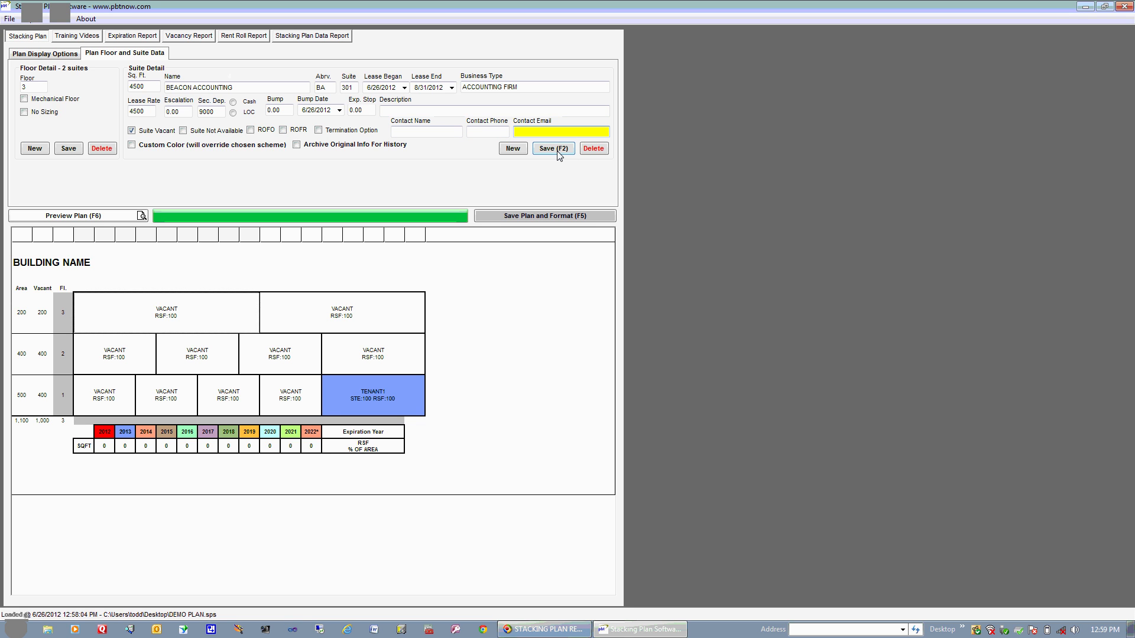
pyautogui.click(557, 152)
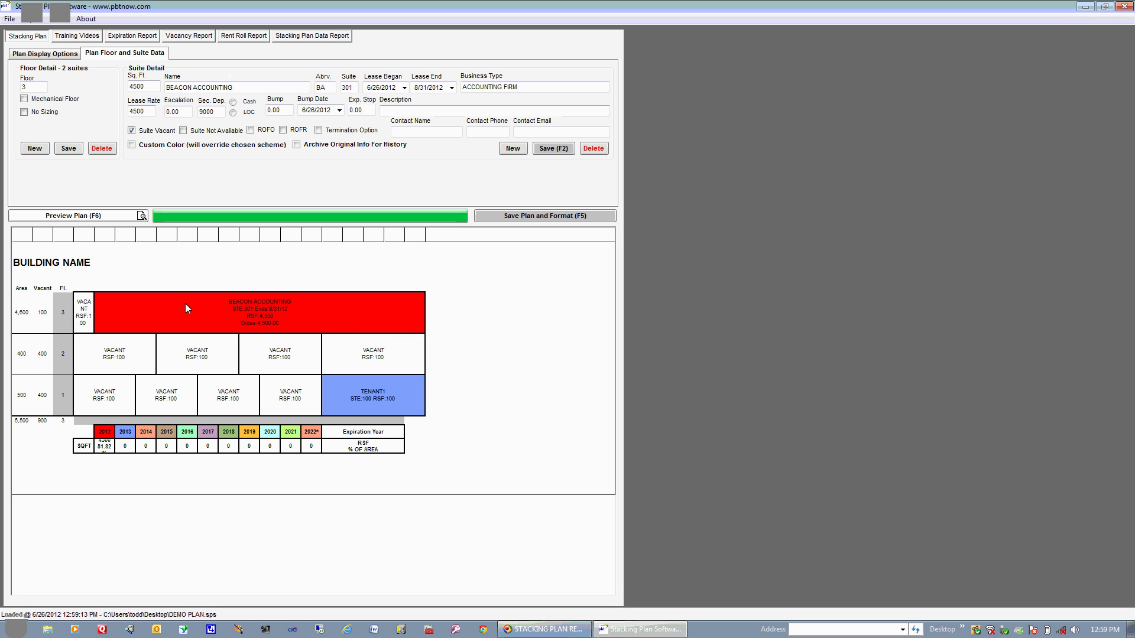
pyautogui.click(84, 312)
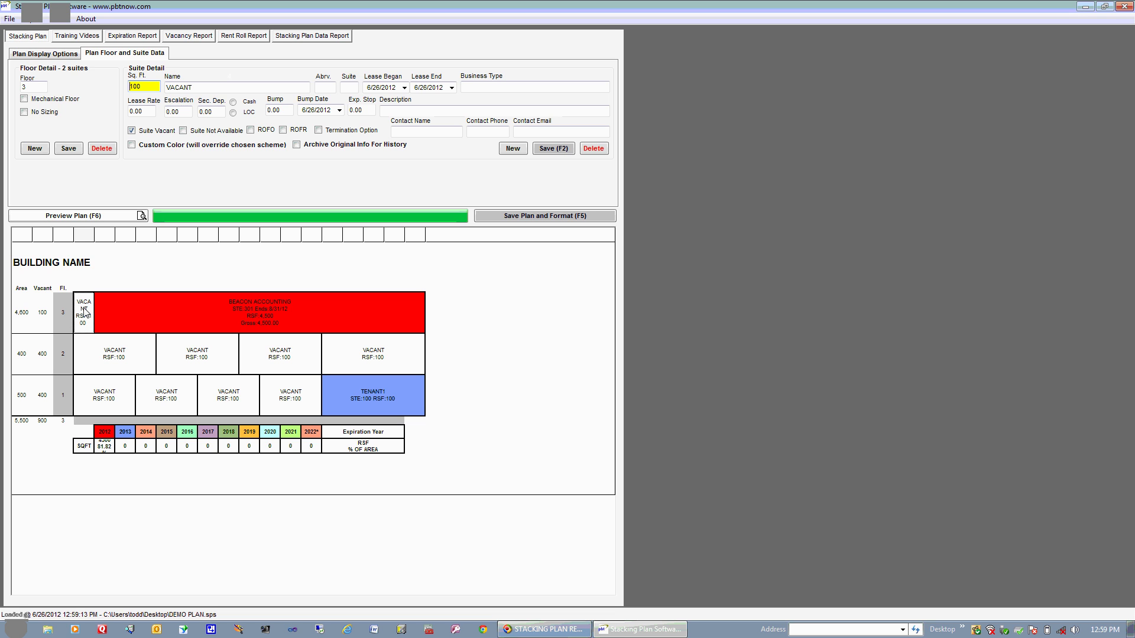
# Enter 4,100 sq ft, tenant name acme legal, abbreviation AL and suite number 302
pyautogui.write('4')
pyautogui.press('Tab')
pyautogui.write('acme')
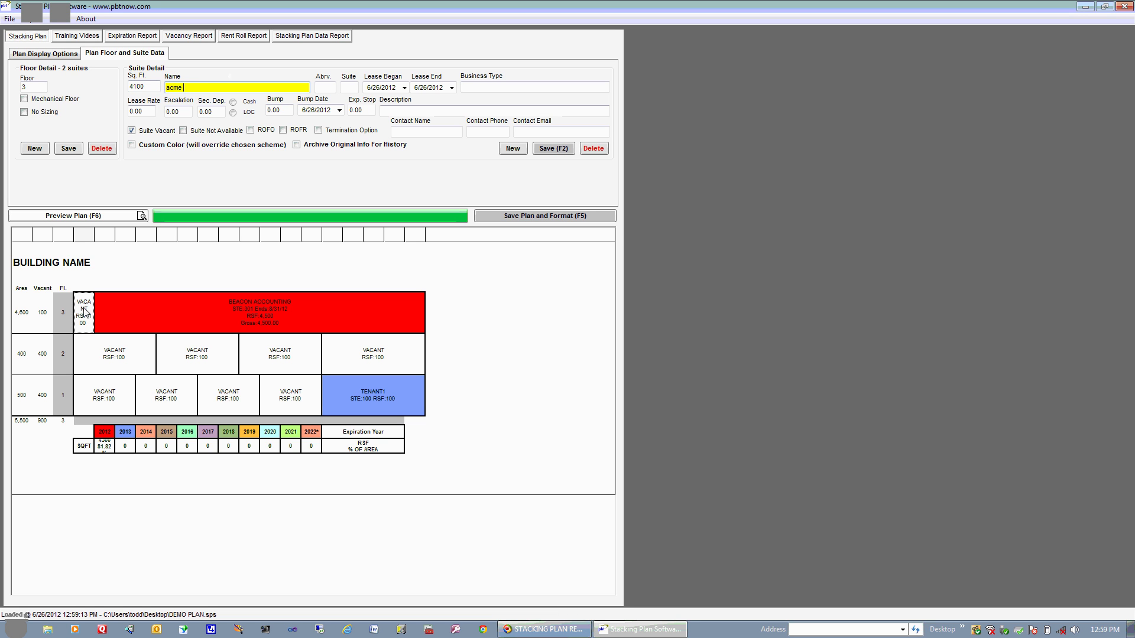
pyautogui.write(' legal')
pyautogui.press('Tab')
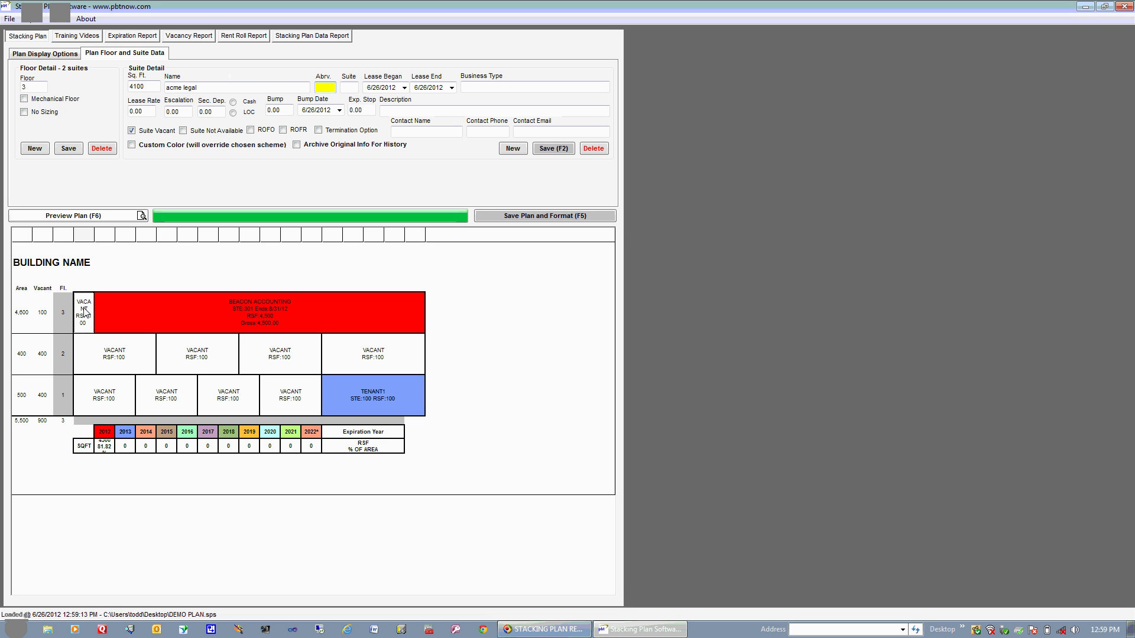
pyautogui.write('AL')
pyautogui.press('Tab')
pyautogui.write('302')
# Set lease end year to 2016, business type LAW FIRM, lease rate 41 and deposit 8200
pyautogui.click(437, 89)
pyautogui.press('Up')
pyautogui.press('Up')
pyautogui.press('Up')
pyautogui.press('Up')
pyautogui.press('Tab')
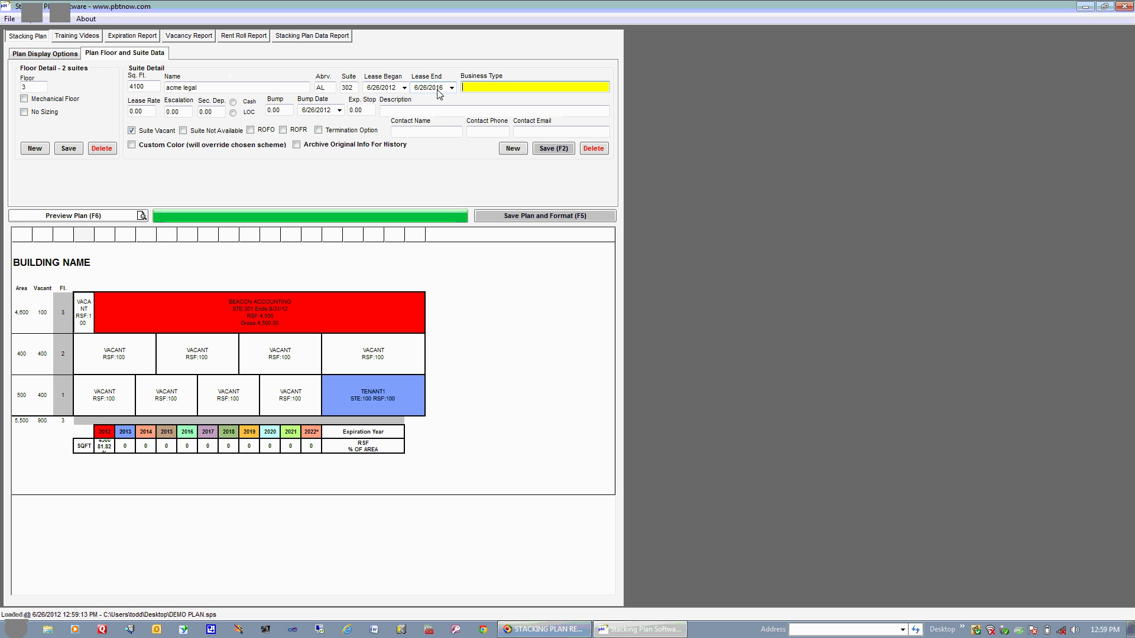
pyautogui.write('LAW FIRM')
pyautogui.press('Tab')
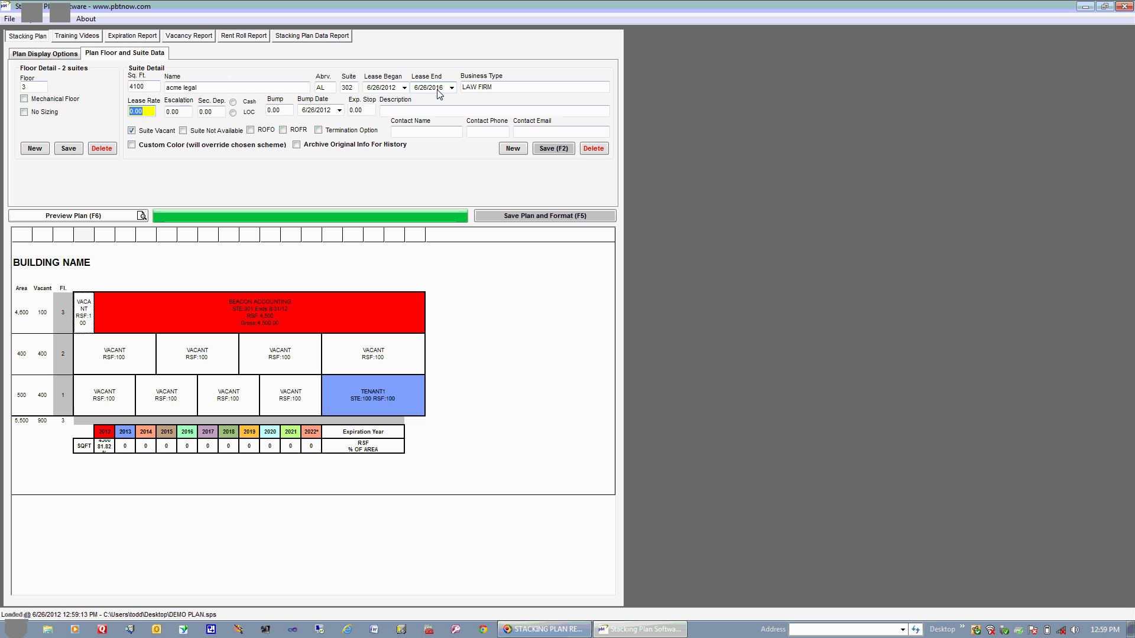
pyautogui.write('41')
pyautogui.press('Tab')
pyautogui.press('Tab')
pyautogui.write('8200')
# Mark the deposit as cash, set bump 4 dated July 31, and check ROFO and ROFR
pyautogui.click(234, 103)
pyautogui.click(289, 114)
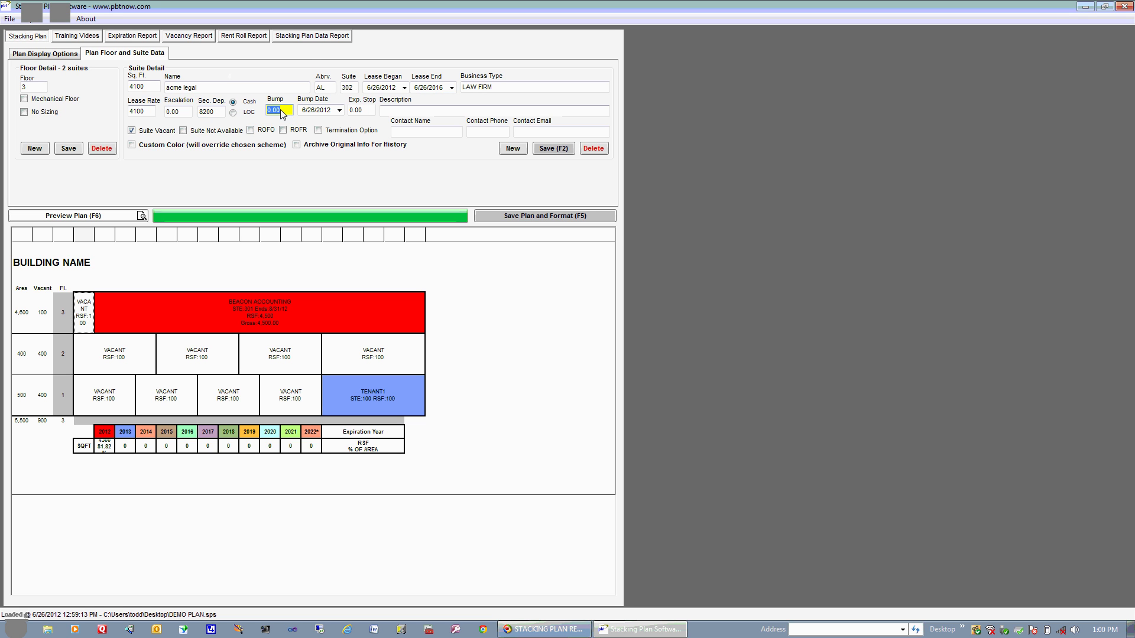
pyautogui.write('45')
pyautogui.click(339, 110)
pyautogui.click(422, 127)
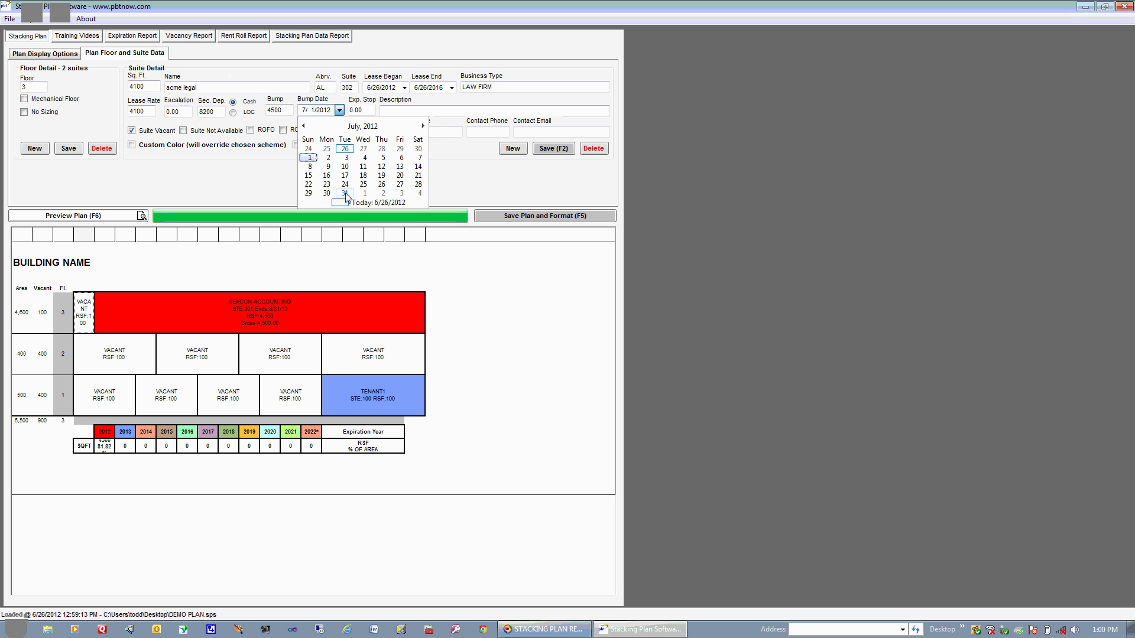
pyautogui.click(344, 184)
pyautogui.click(404, 114)
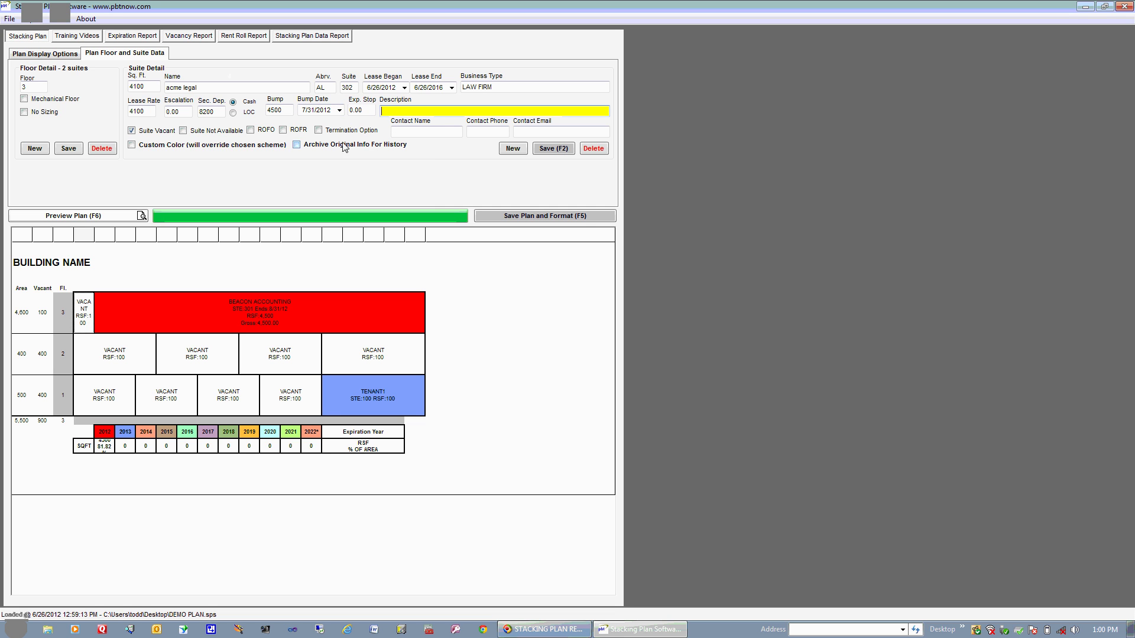
pyautogui.click(250, 130)
pyautogui.click(283, 130)
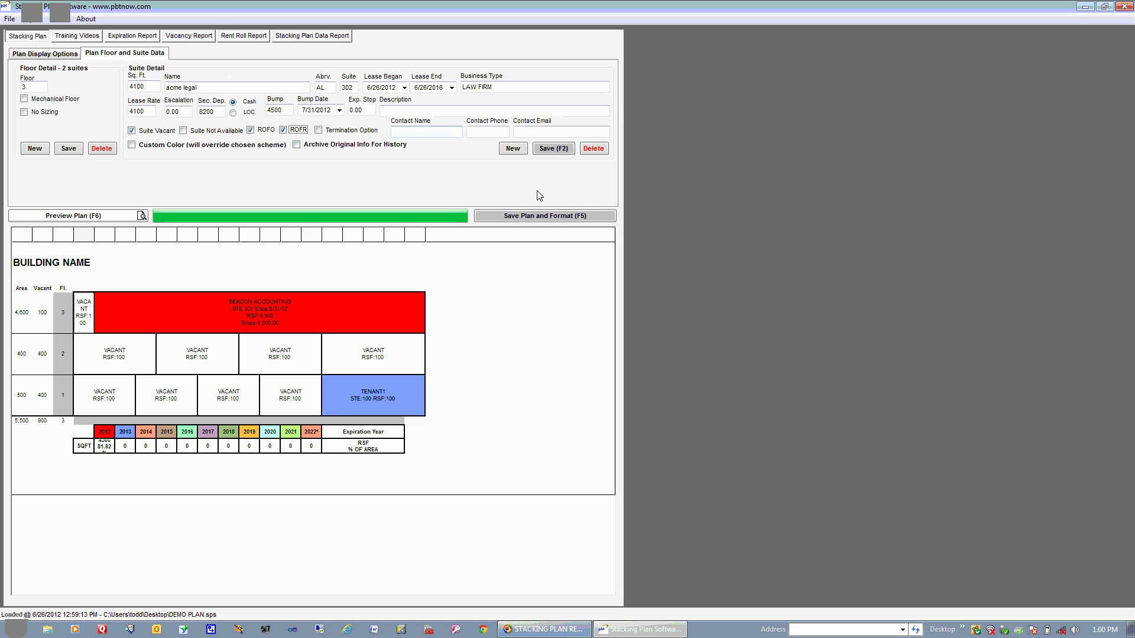
# Save the Acme Legal suite and redraw the plan
pyautogui.click(554, 148)
pyautogui.click(551, 217)
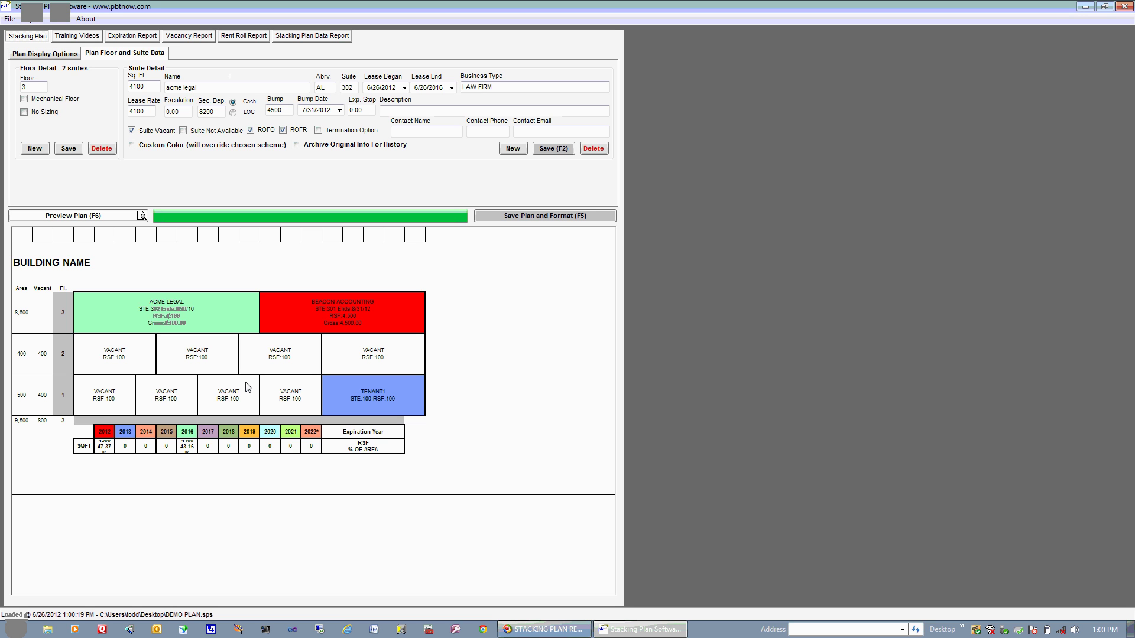
pyautogui.click(64, 55)
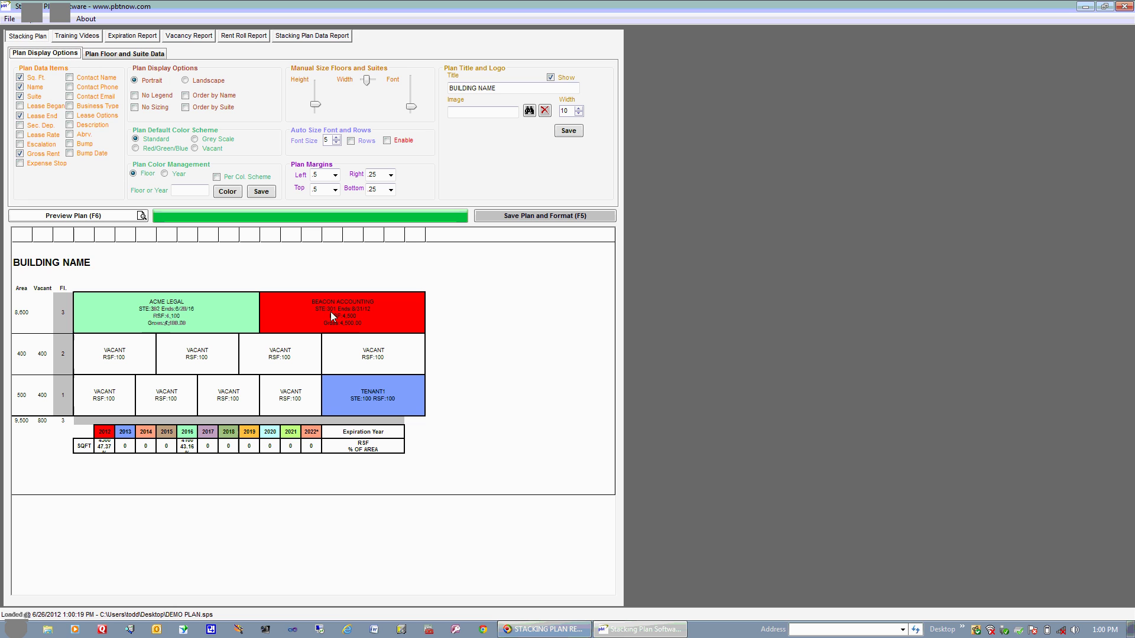
# Replace suite name labels with abbreviation, bump, bump date and security deposit, then redraw the plan
pyautogui.click(31, 88)
pyautogui.click(69, 135)
pyautogui.click(70, 145)
pyautogui.click(71, 155)
pyautogui.click(20, 125)
pyautogui.click(548, 217)
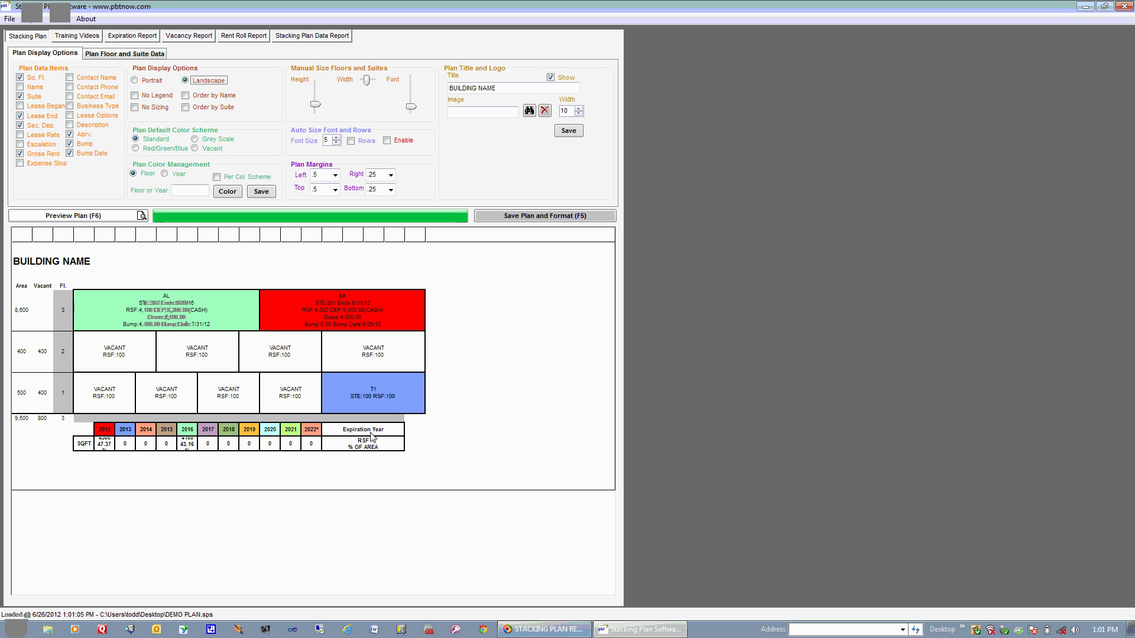
# Preview the landscape plan with No Legend, then redraw it in portrait with the expiration-year legend restored
pyautogui.click(145, 97)
pyautogui.click(528, 222)
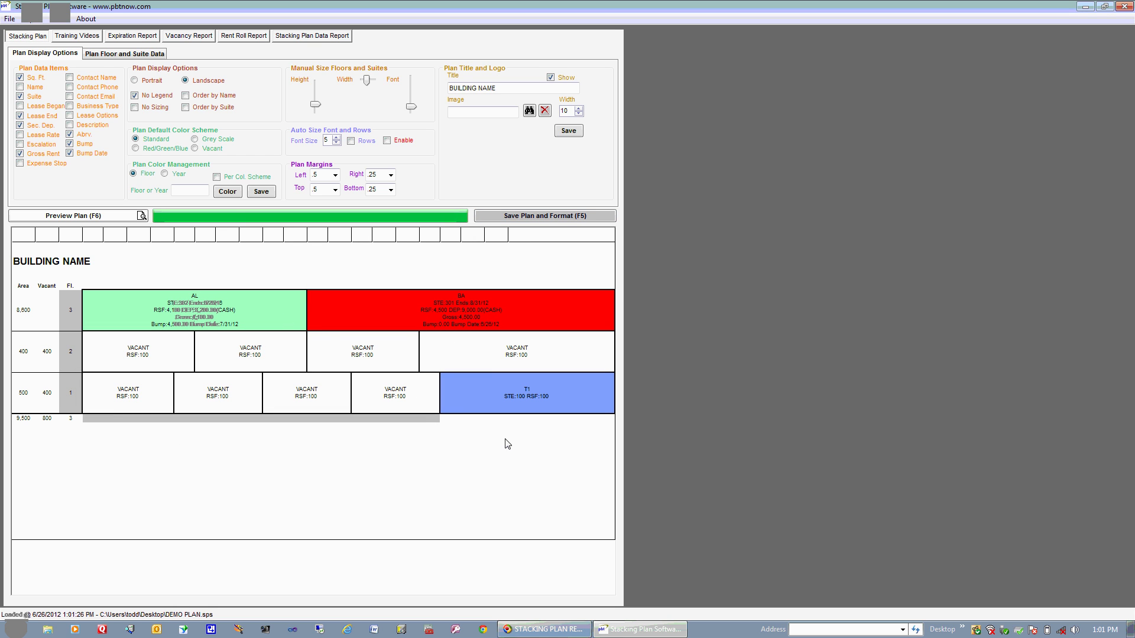
pyautogui.click(146, 83)
pyautogui.click(139, 96)
pyautogui.click(562, 217)
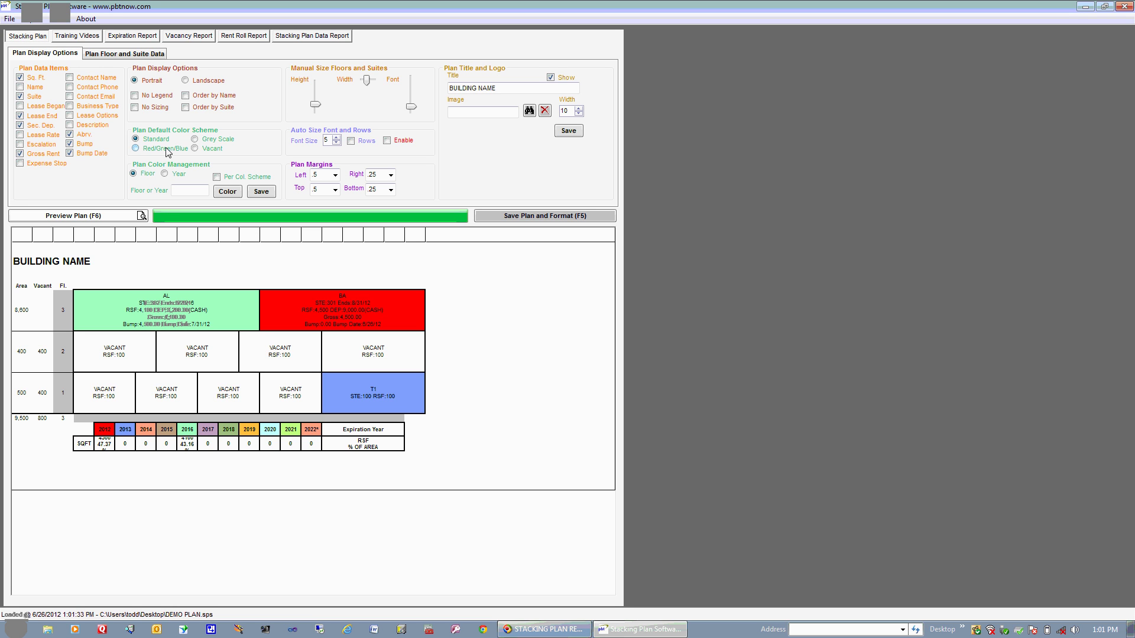
pyautogui.click(195, 141)
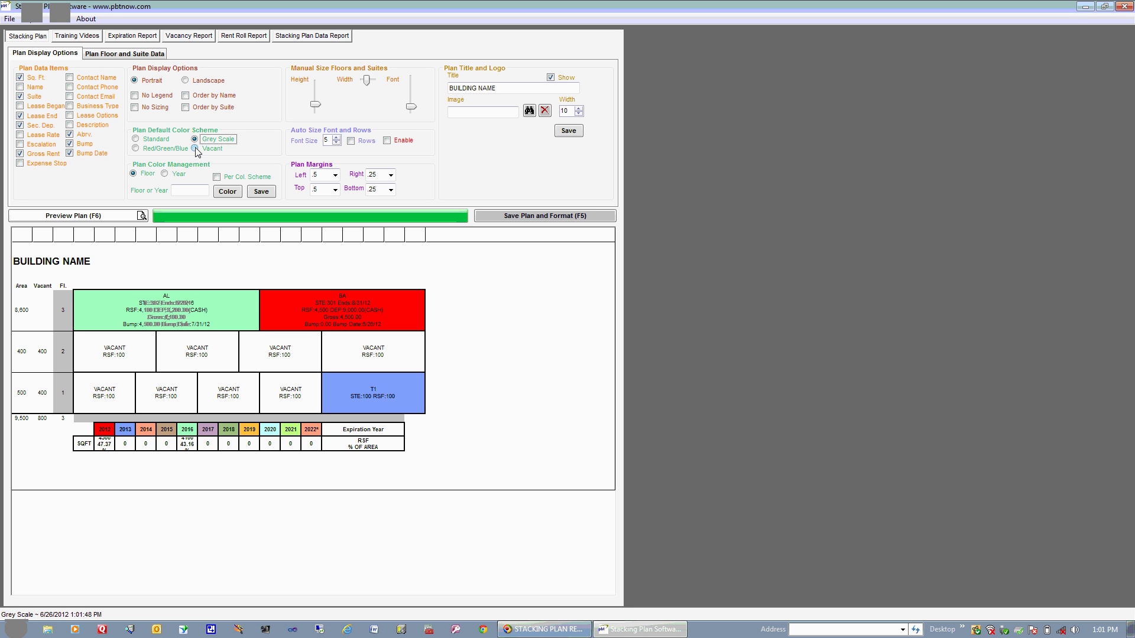
pyautogui.click(488, 217)
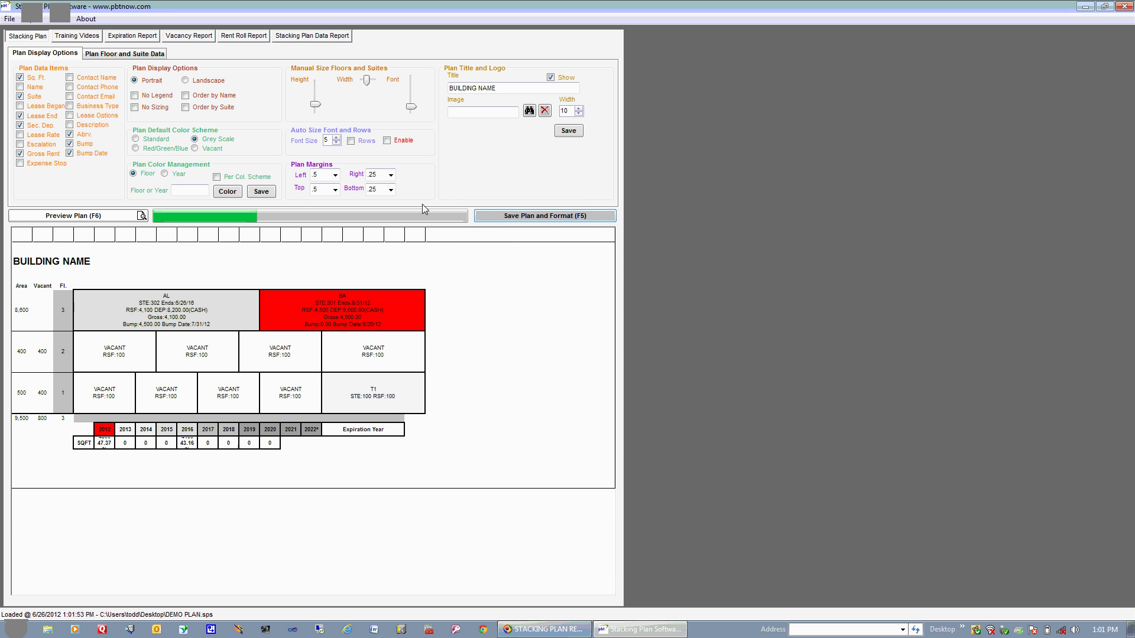
pyautogui.click(195, 150)
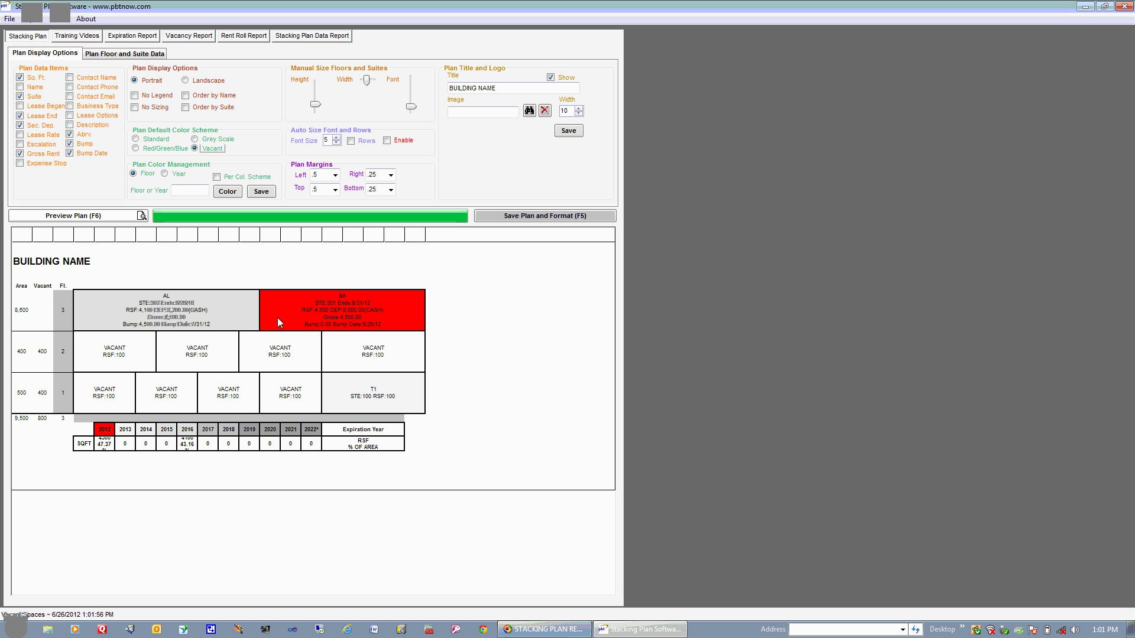
pyautogui.click(498, 217)
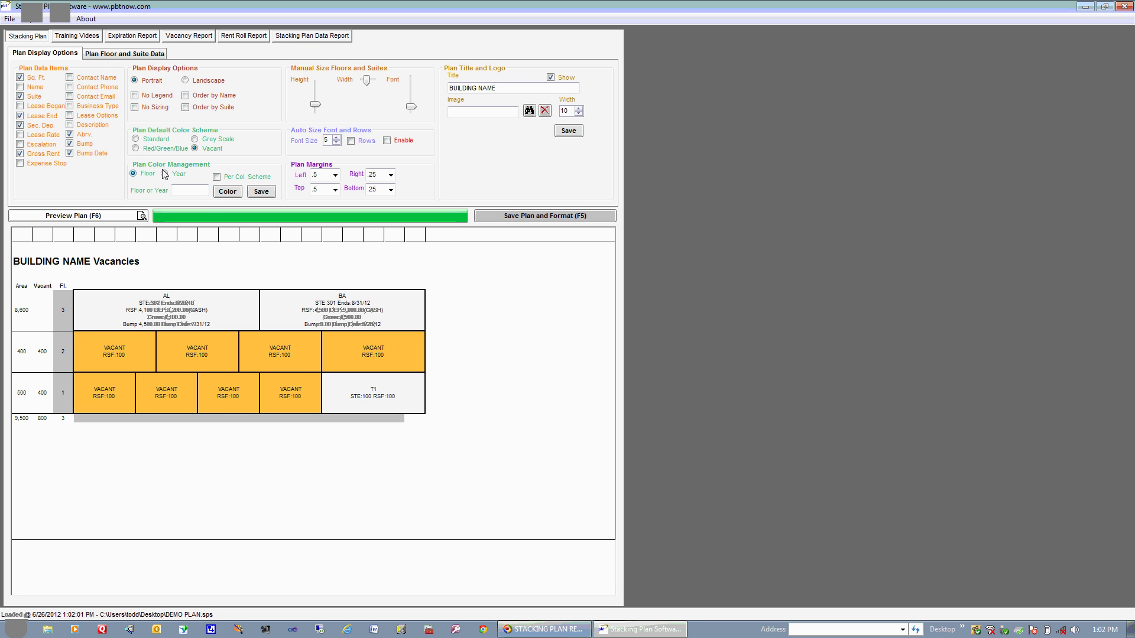
pyautogui.click(146, 141)
pyautogui.click(496, 215)
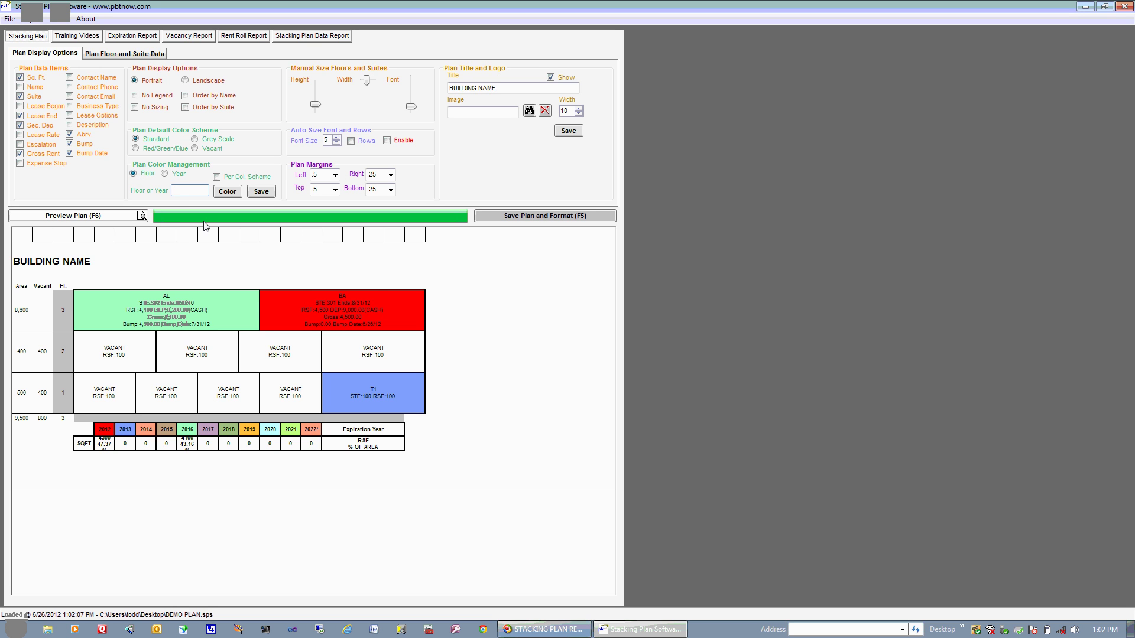
pyautogui.click(228, 195)
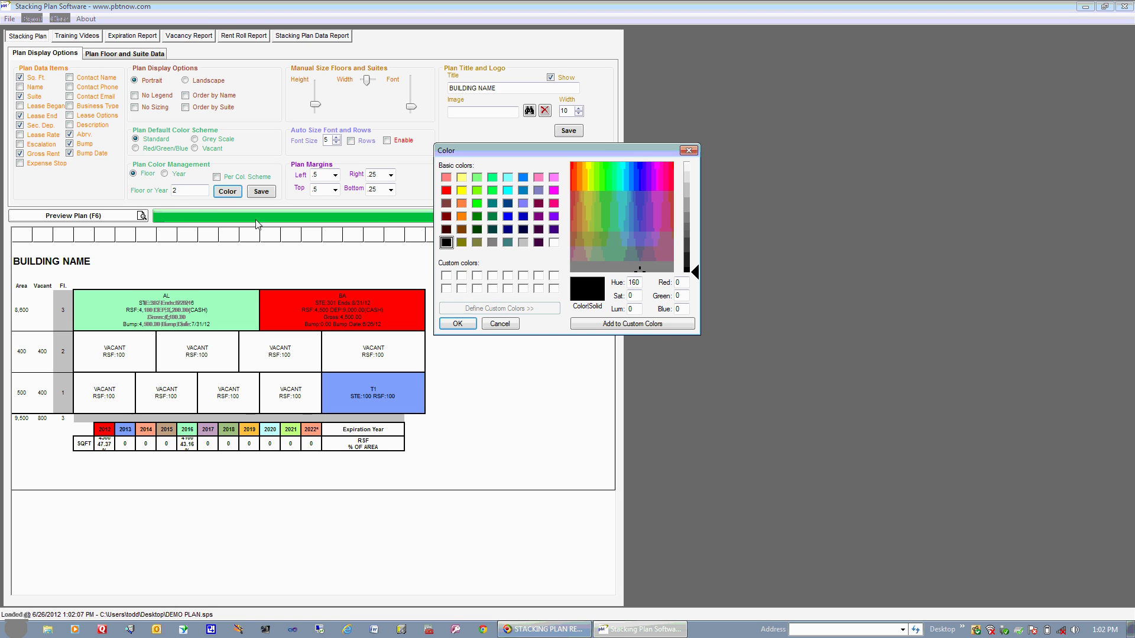
pyautogui.click(462, 203)
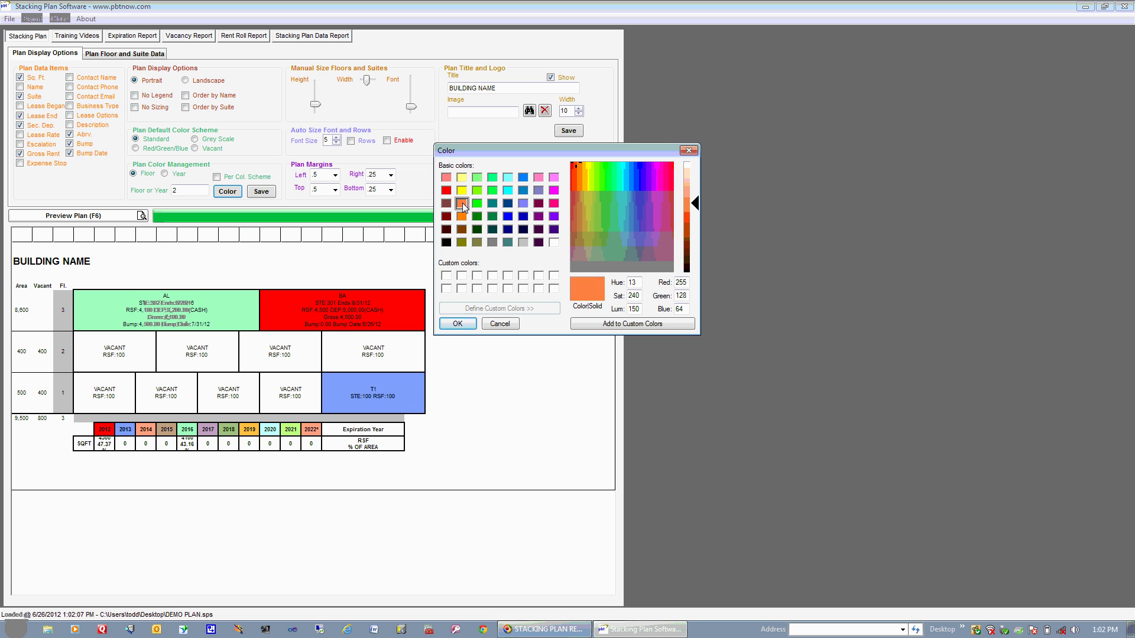
pyautogui.click(458, 324)
pyautogui.click(262, 193)
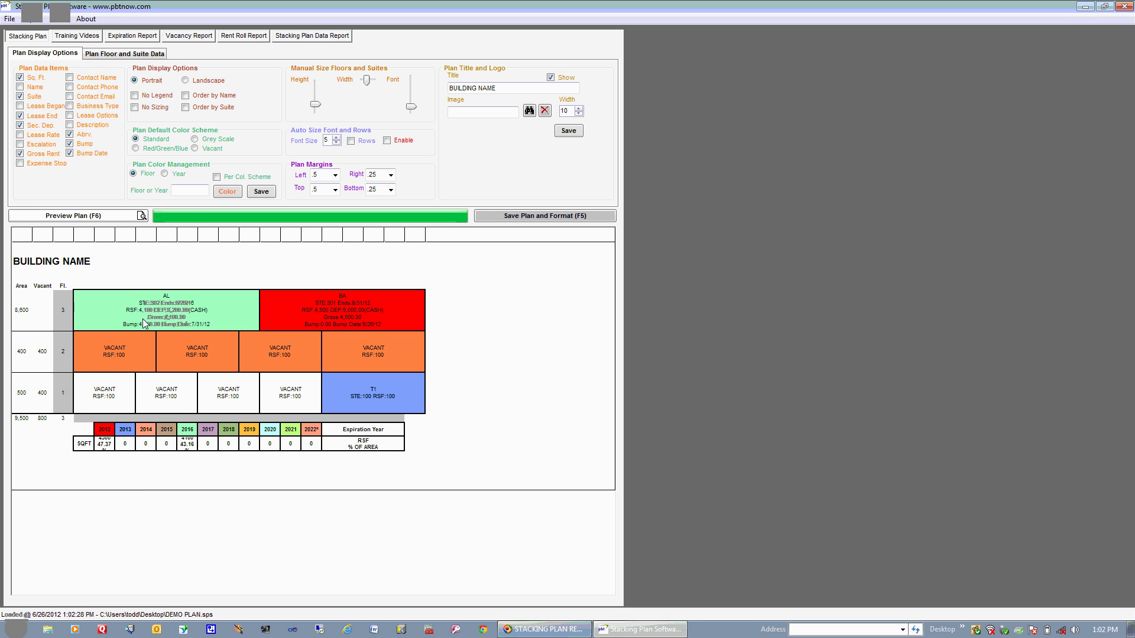
pyautogui.click(190, 192)
pyautogui.click(217, 177)
pyautogui.click(259, 194)
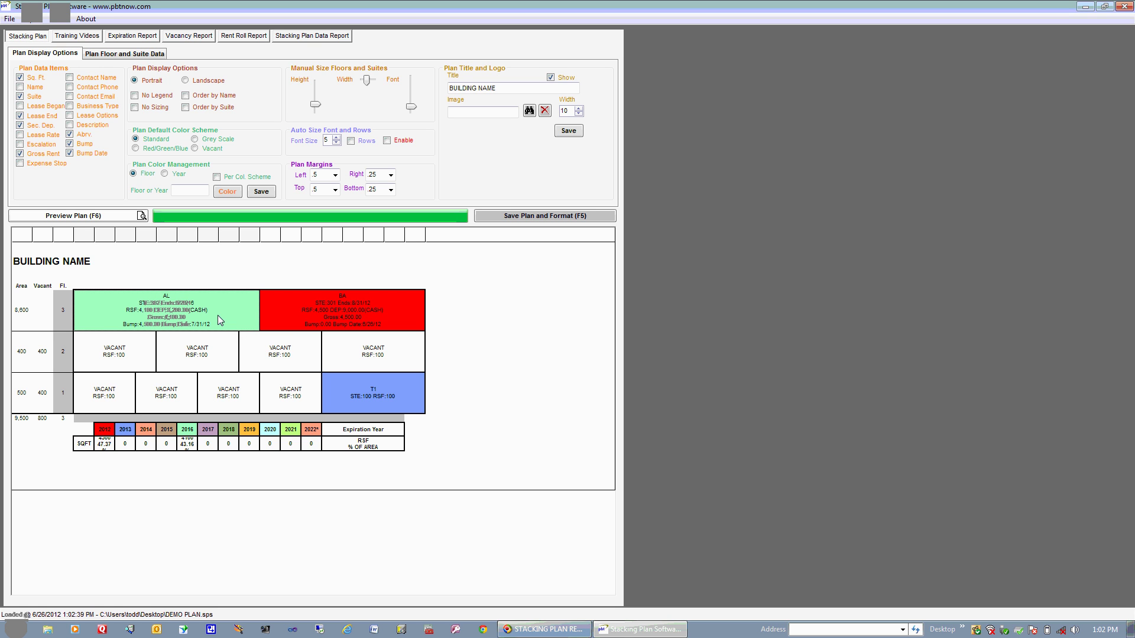
# Adjust height and width sliders, enable auto-sized font and rows, set font size 4, and redraw
pyautogui.moveTo(316, 105); pyautogui.dragTo(318, 107)
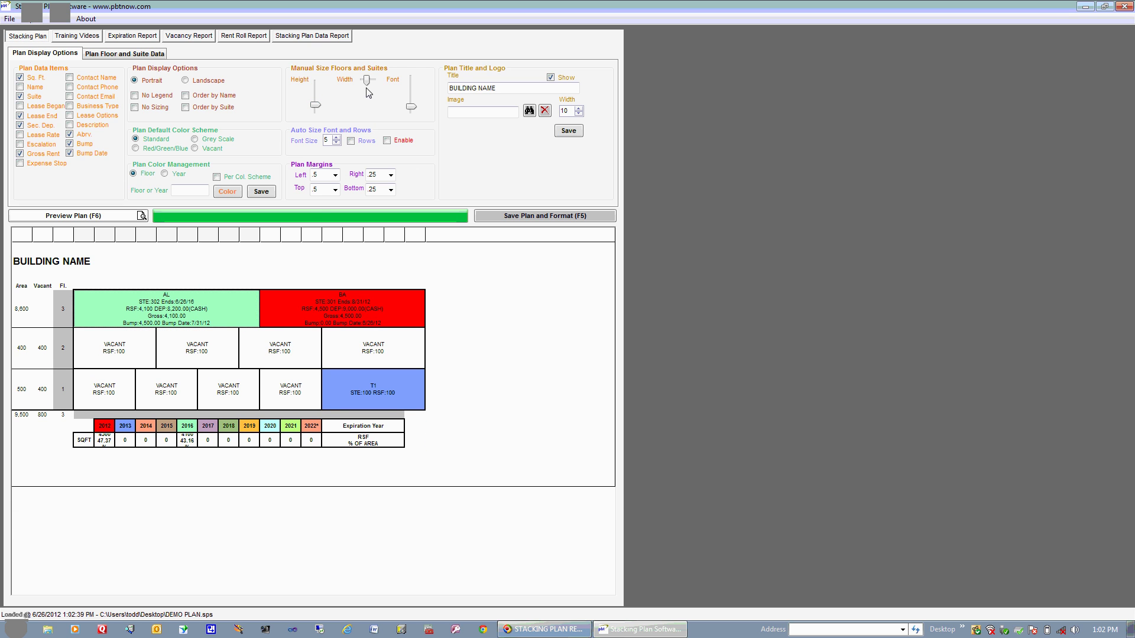
pyautogui.moveTo(367, 81); pyautogui.dragTo(368, 84)
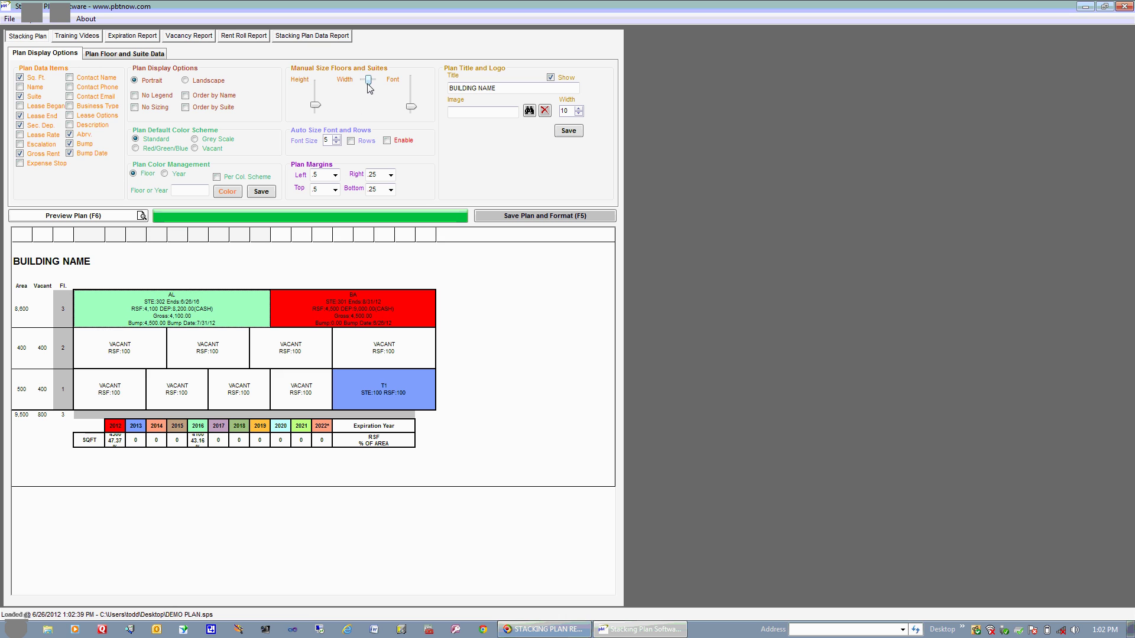
pyautogui.click(410, 109)
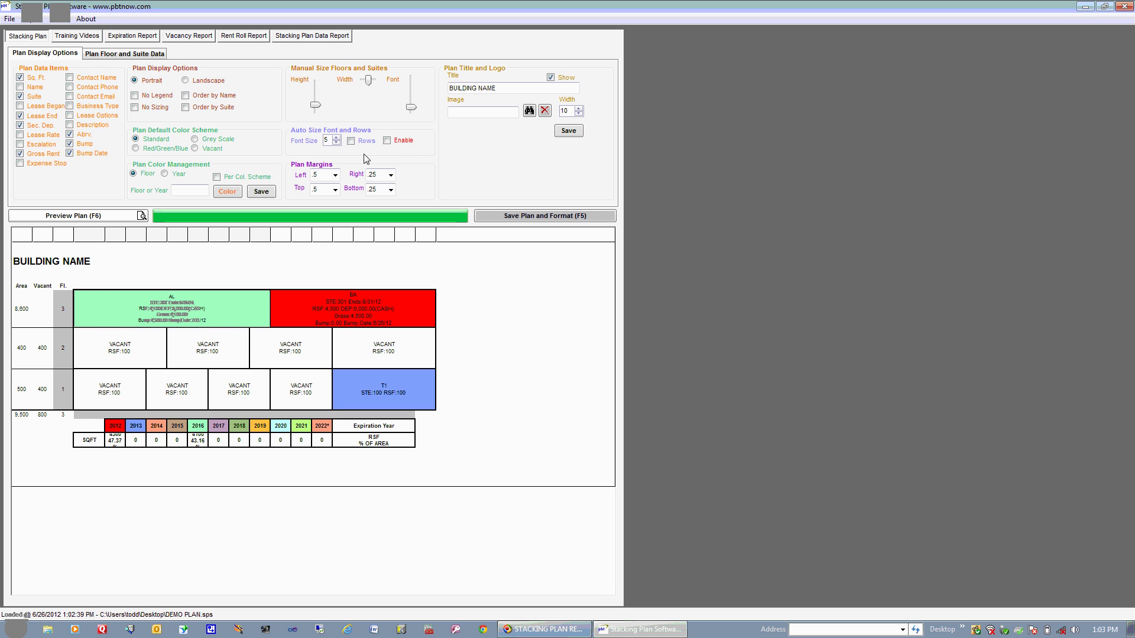
pyautogui.click(396, 141)
pyautogui.click(351, 142)
pyautogui.click(336, 143)
pyautogui.click(519, 215)
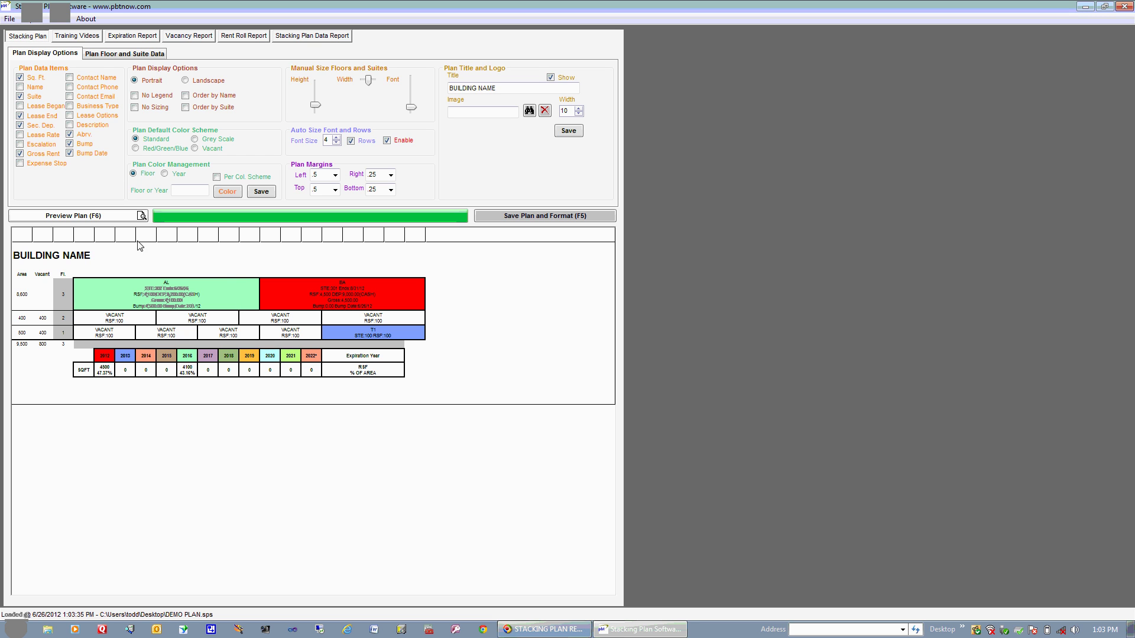
pyautogui.click(94, 222)
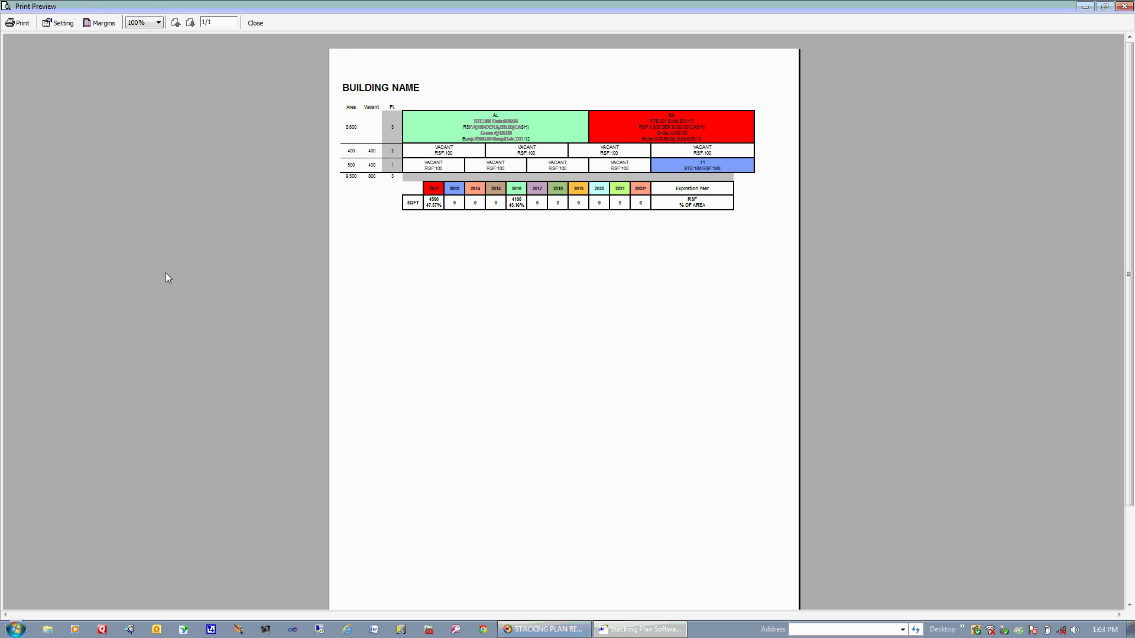
pyautogui.click(251, 23)
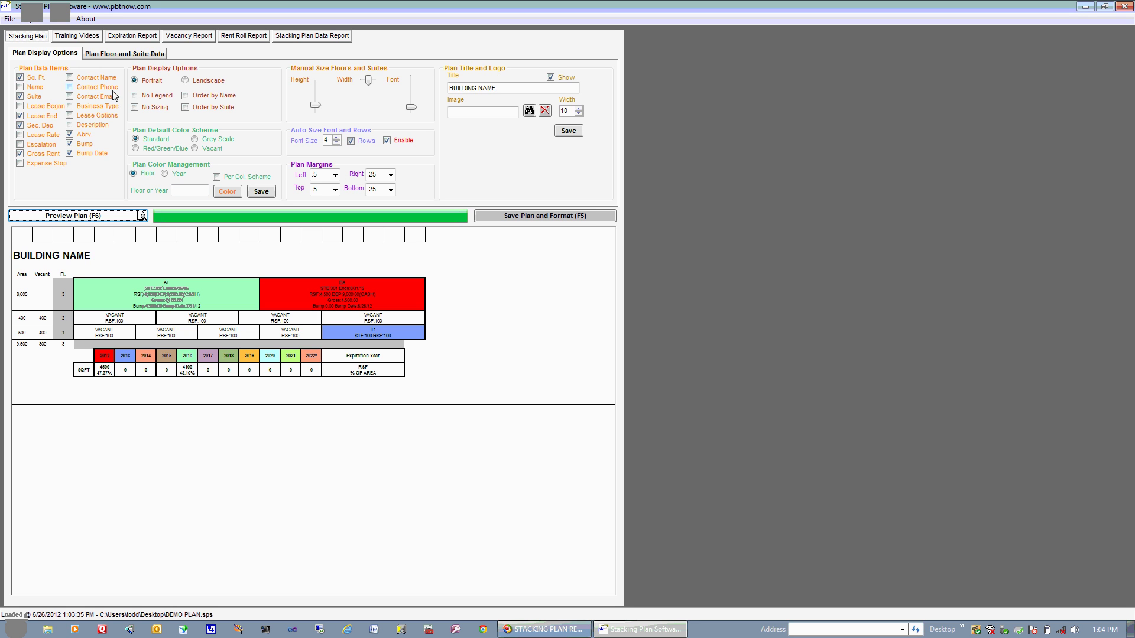
# Load the Expiration, Vacancy, Rent Roll and All Suites data reports one after another
pyautogui.click(145, 37)
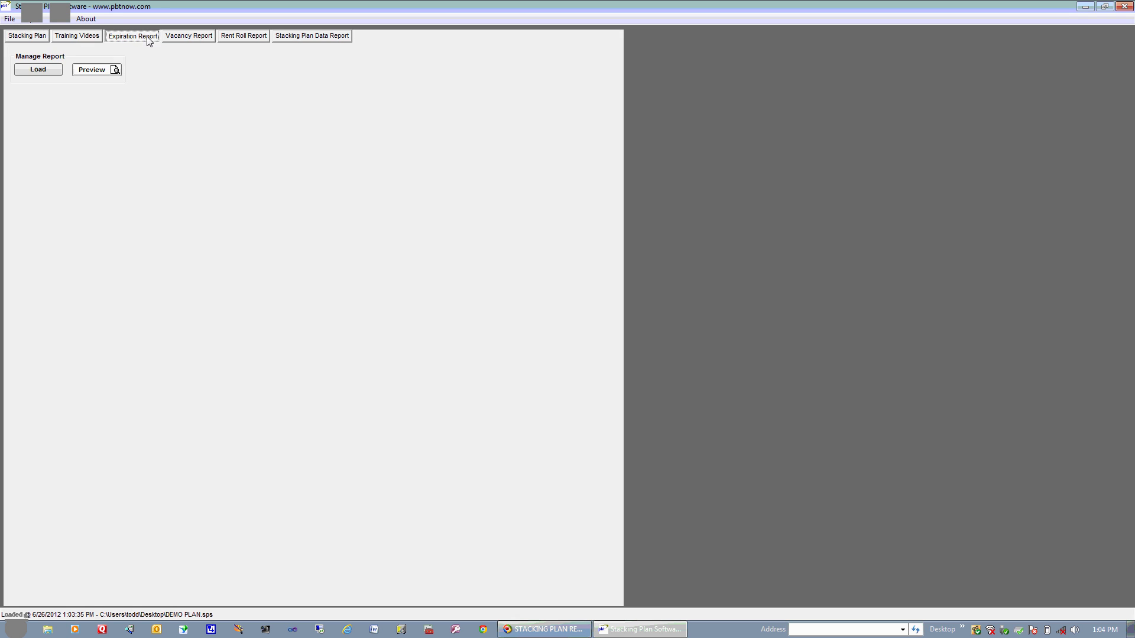
pyautogui.click(54, 71)
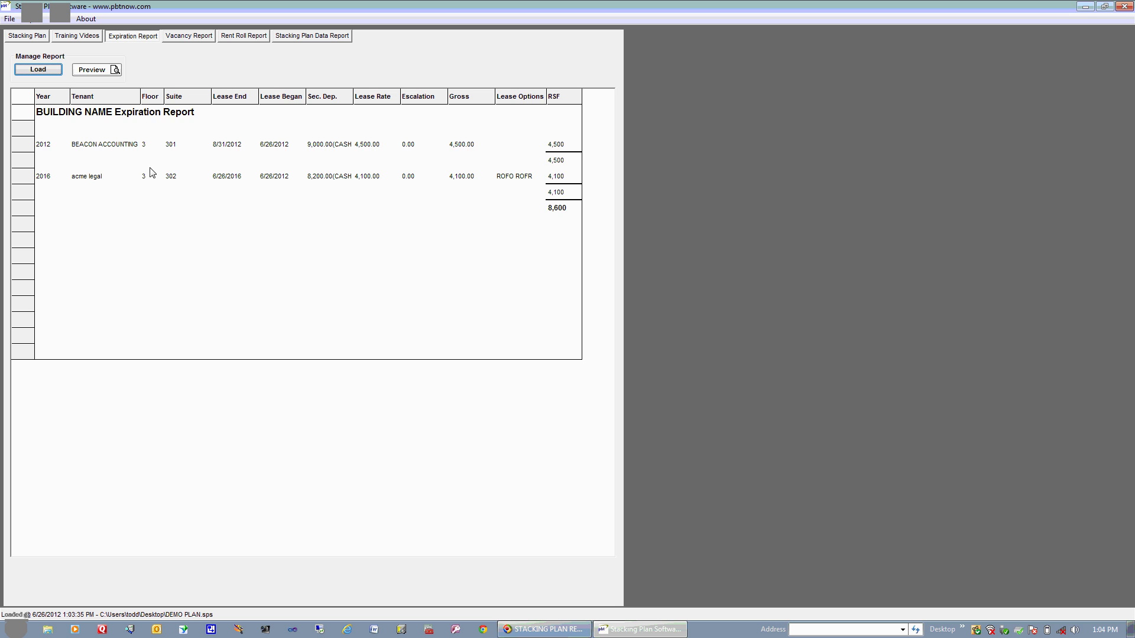
pyautogui.click(180, 40)
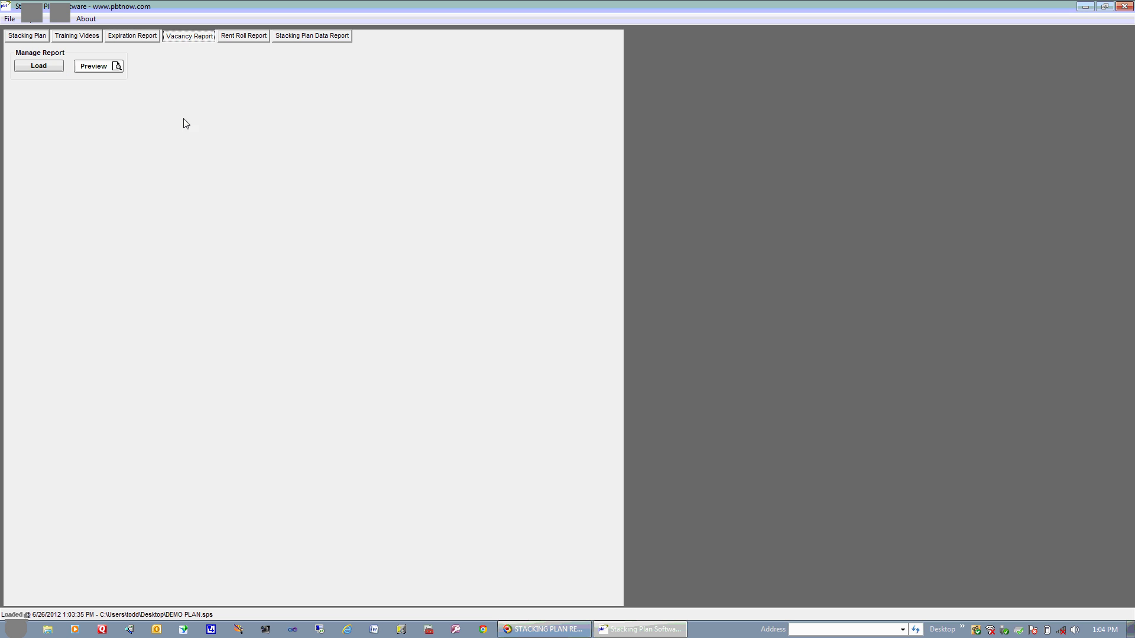
pyautogui.click(52, 69)
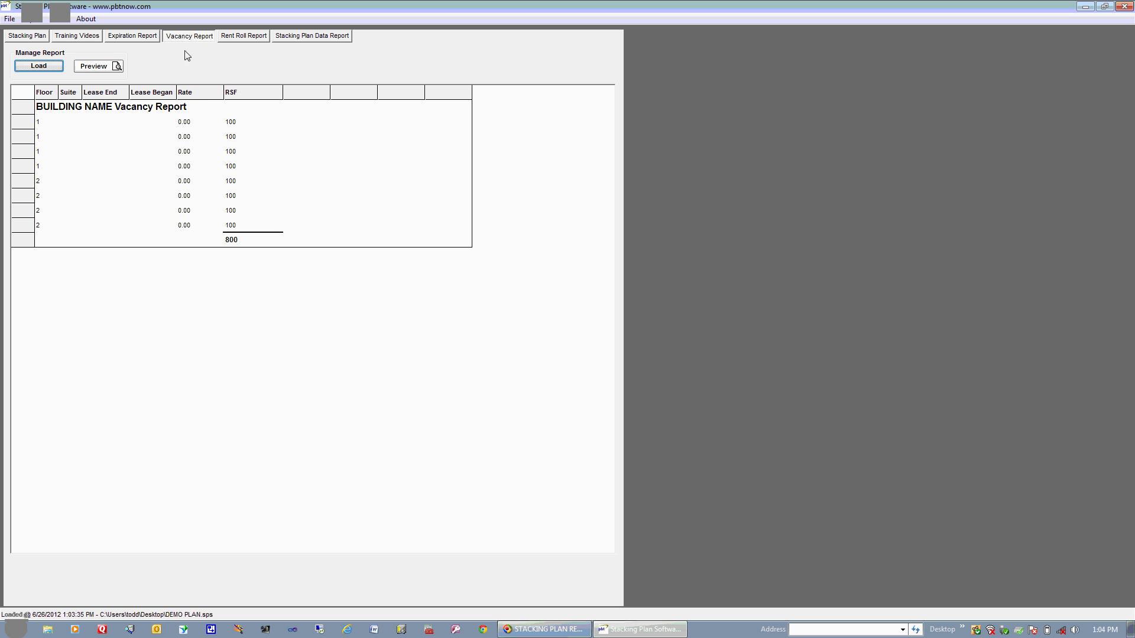
pyautogui.click(251, 39)
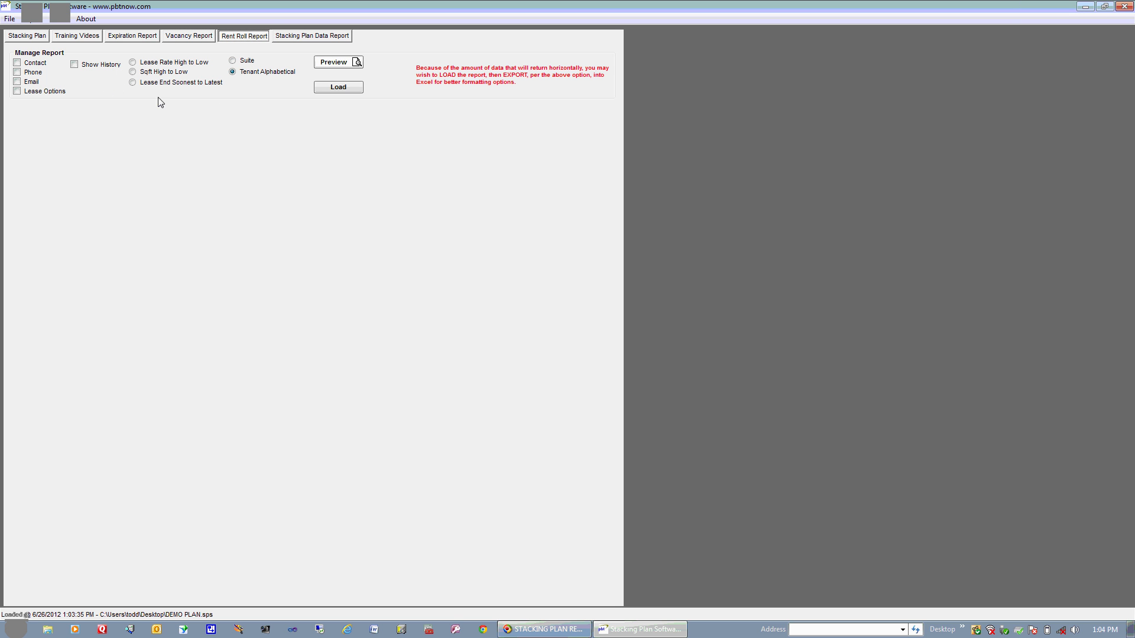
pyautogui.click(346, 89)
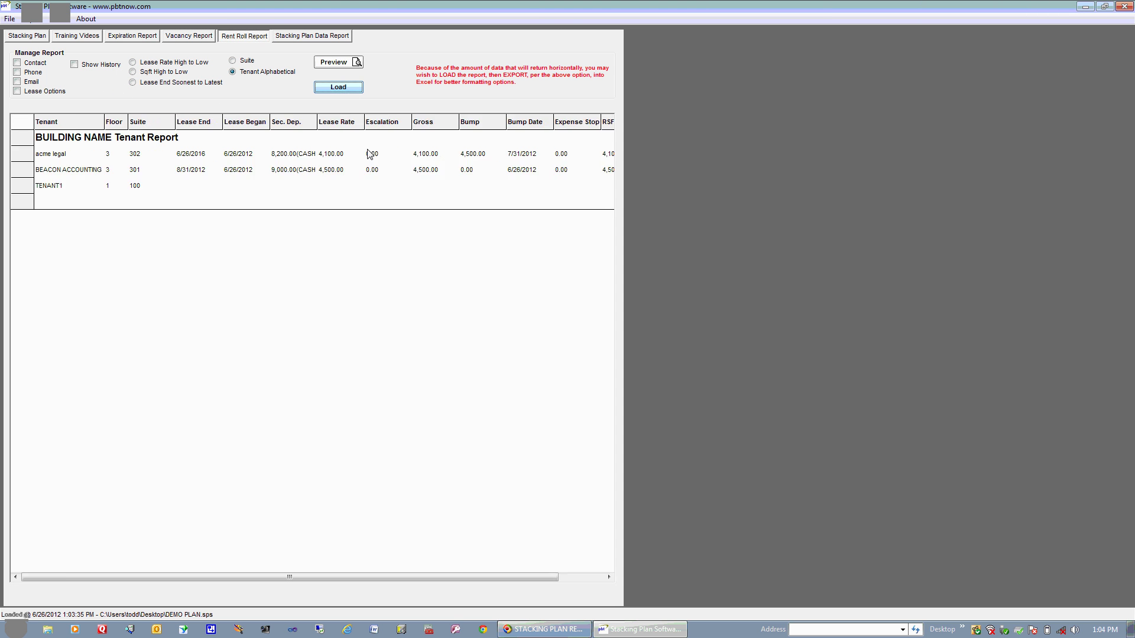
pyautogui.click(305, 37)
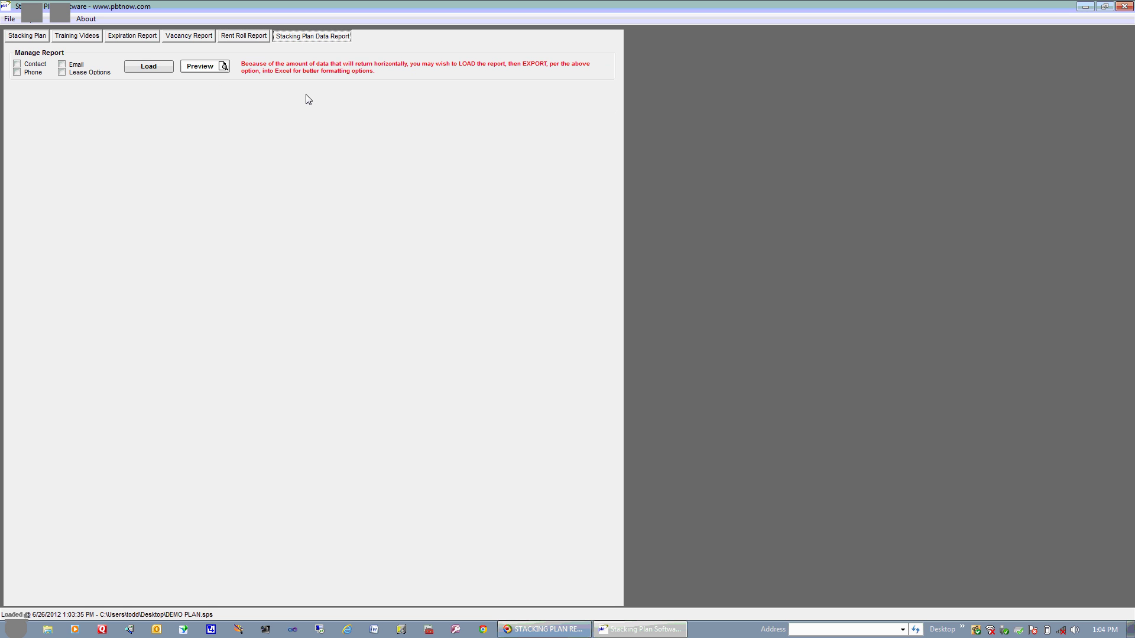
pyautogui.click(159, 67)
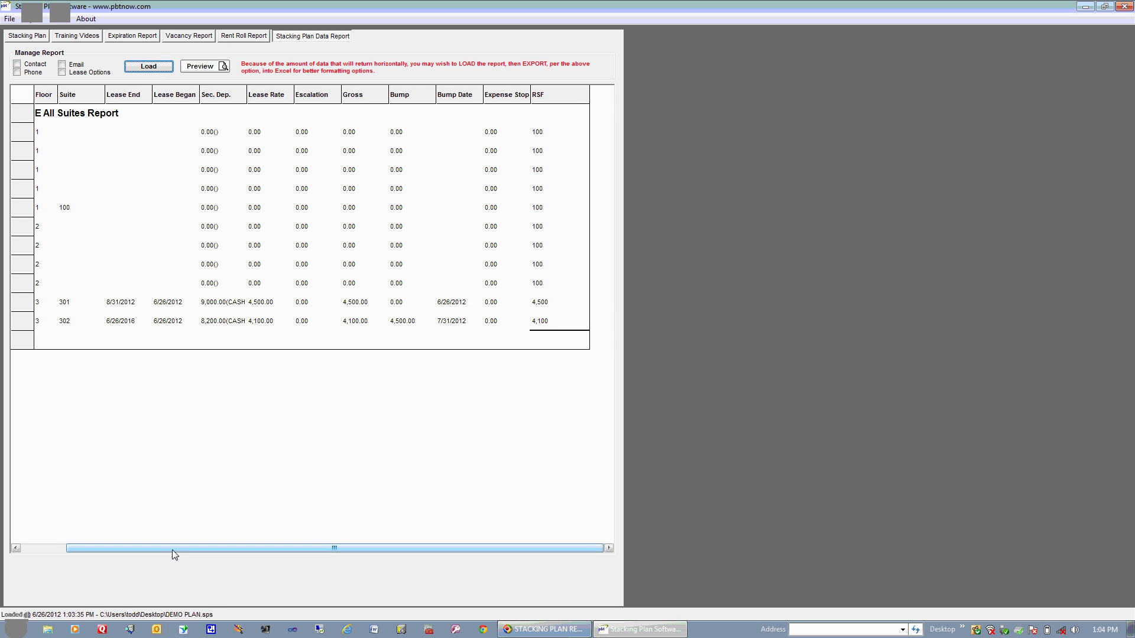
pyautogui.moveTo(173, 549); pyautogui.dragTo(115, 549)
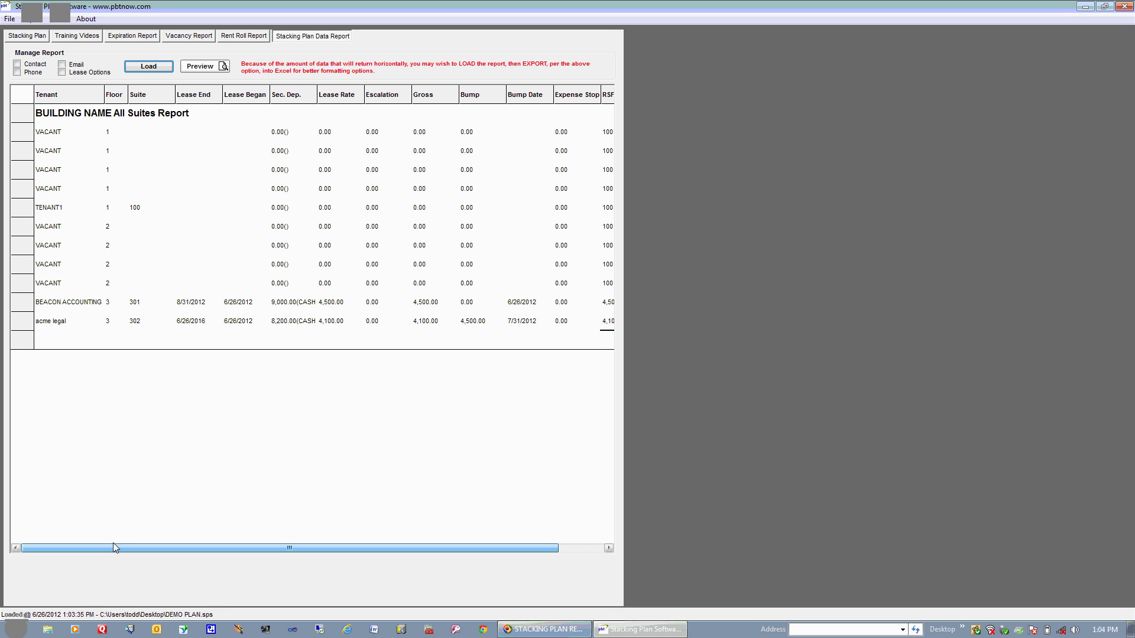
# Export the stacking plan to Excel as DEMO EXPORT
pyautogui.click(42, 37)
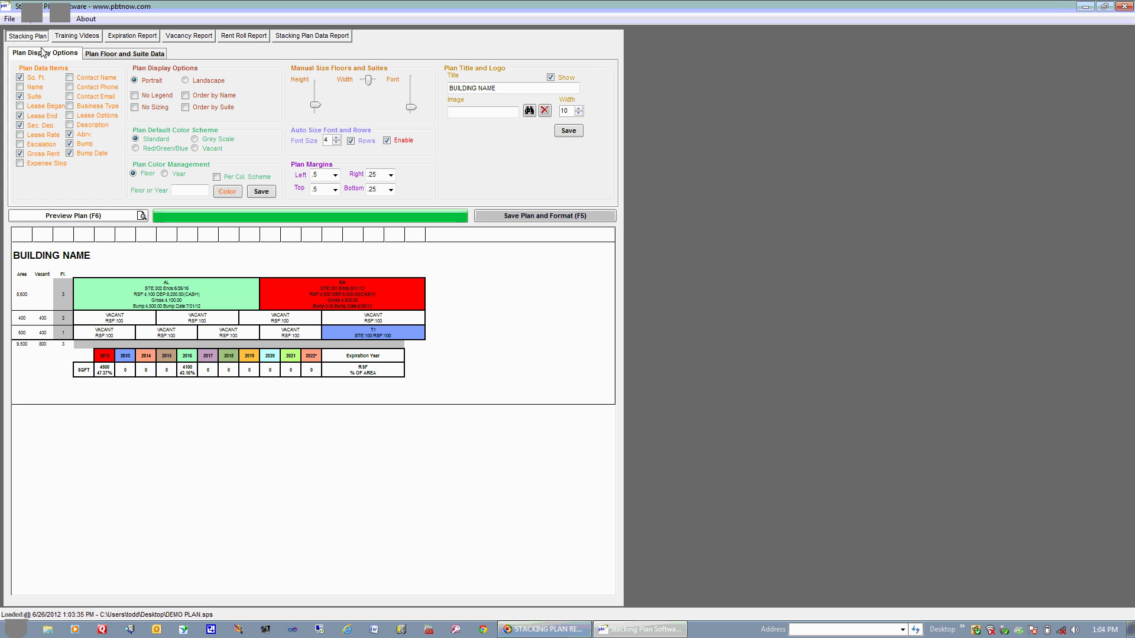
pyautogui.click(32, 19)
pyautogui.click(32, 18)
pyautogui.click(33, 18)
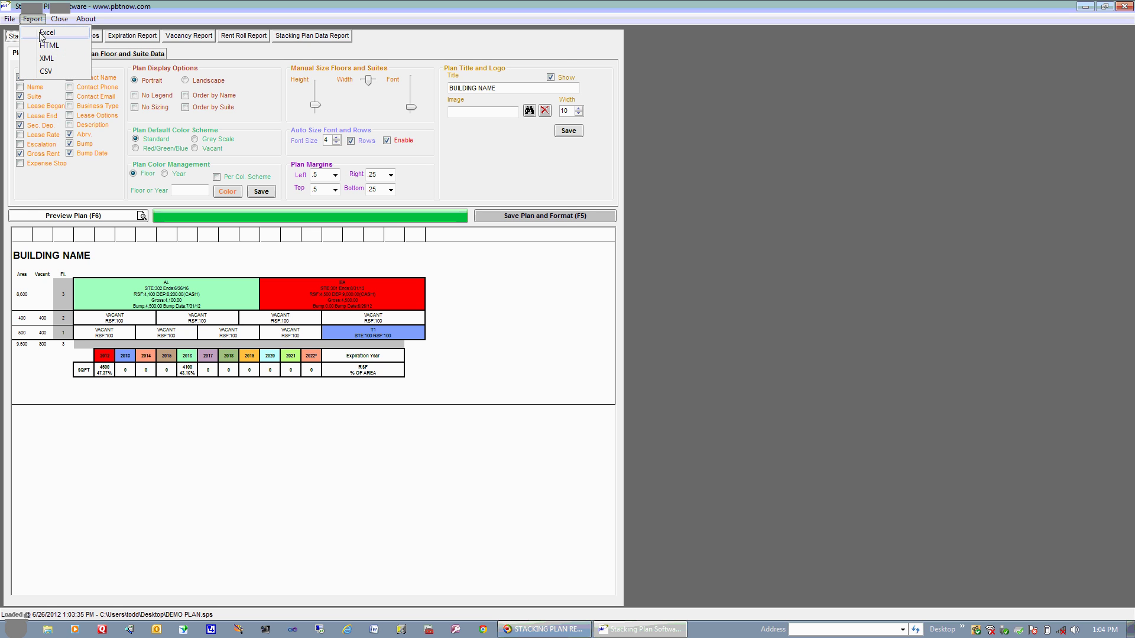
pyautogui.click(42, 36)
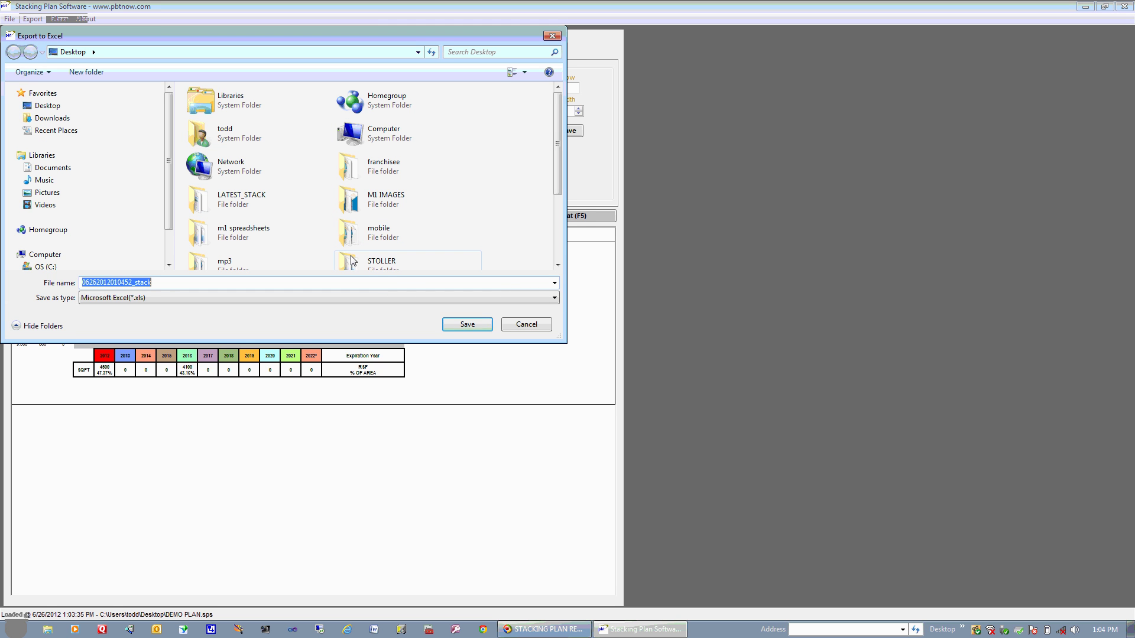
pyautogui.write('DEMO EXPORT')
pyautogui.click(467, 324)
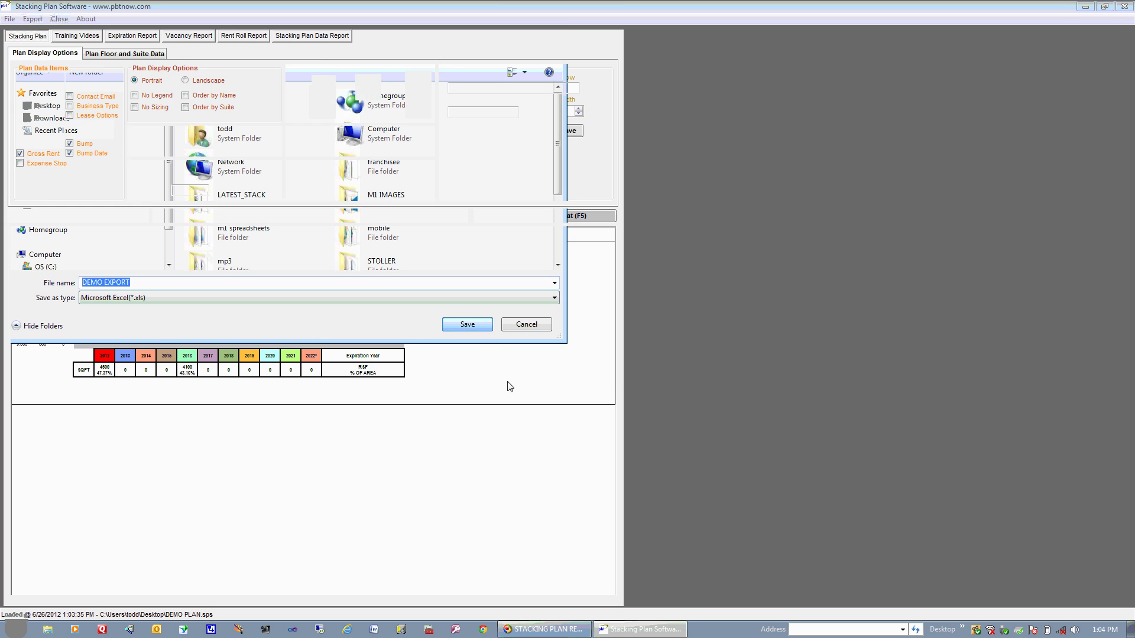
pyautogui.click(675, 358)
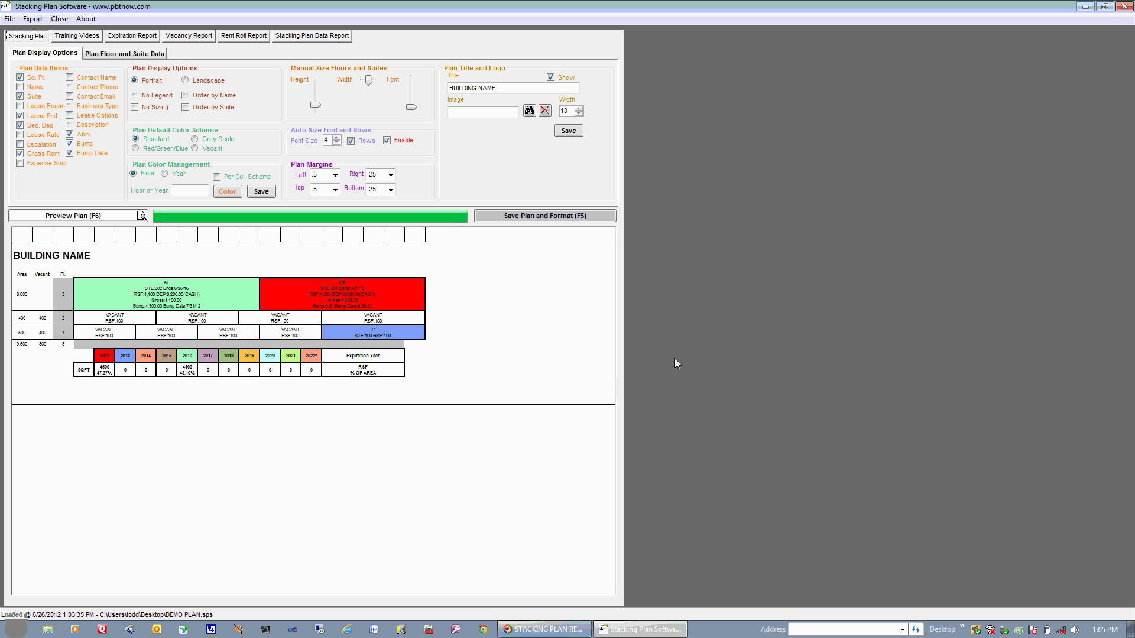
# Open DEMO EXPORT from the desktop in Excel to check it, then close it
pyautogui.click(1103, 7)
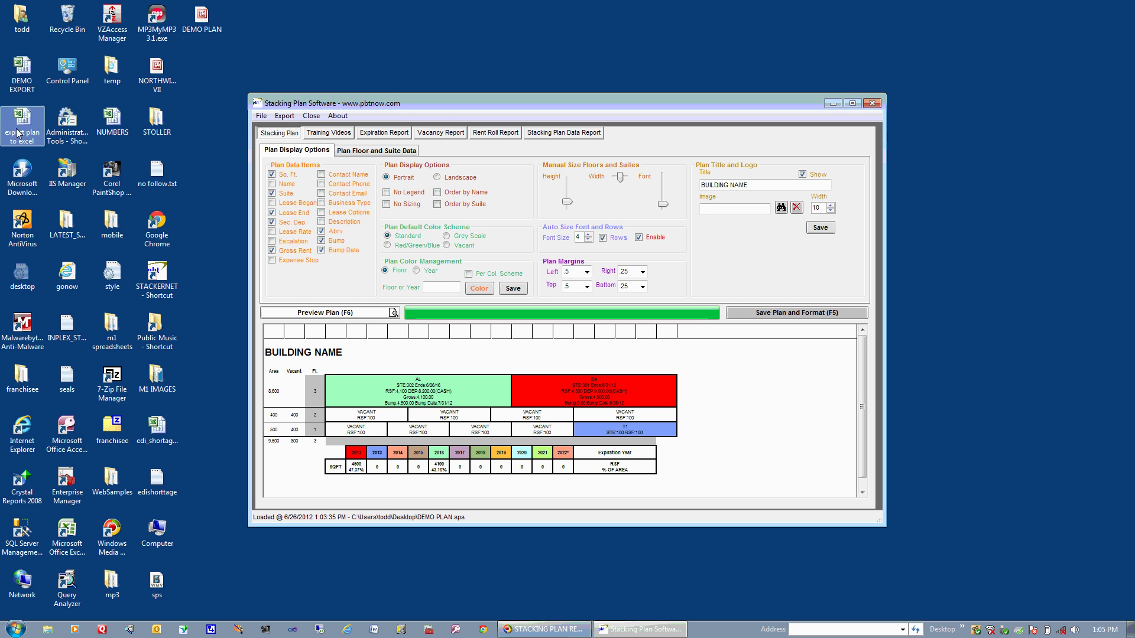
pyautogui.doubleClick(22, 68)
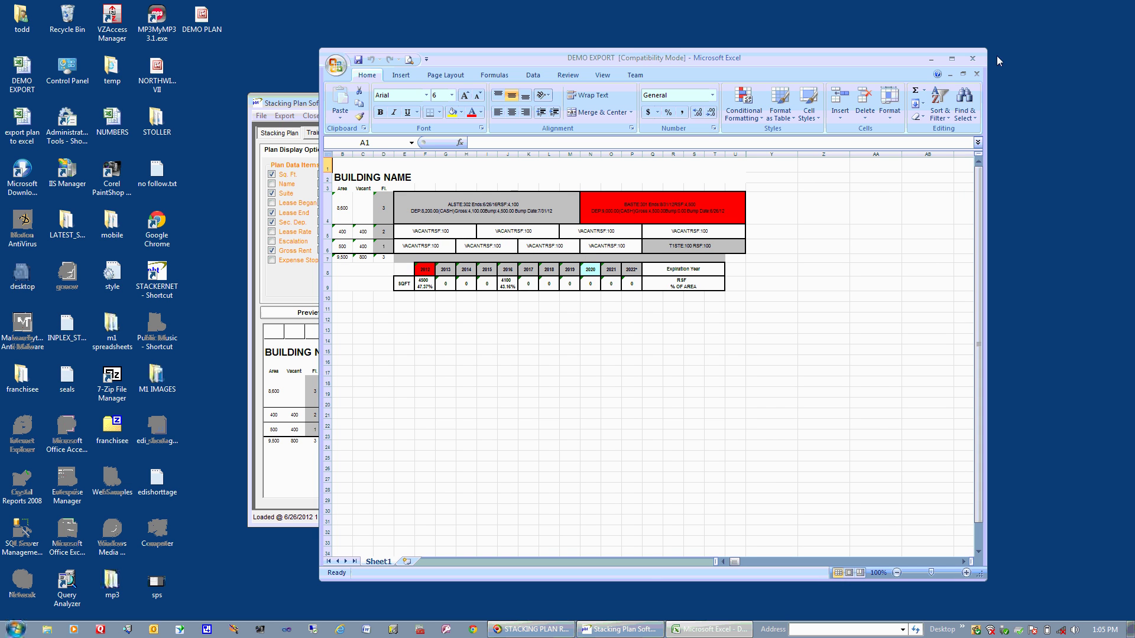
pyautogui.click(972, 58)
# Export the Expiration Report grid to Excel as EXPORT EXPIRATION.xls on the Desktop
pyautogui.doubleClick(494, 102)
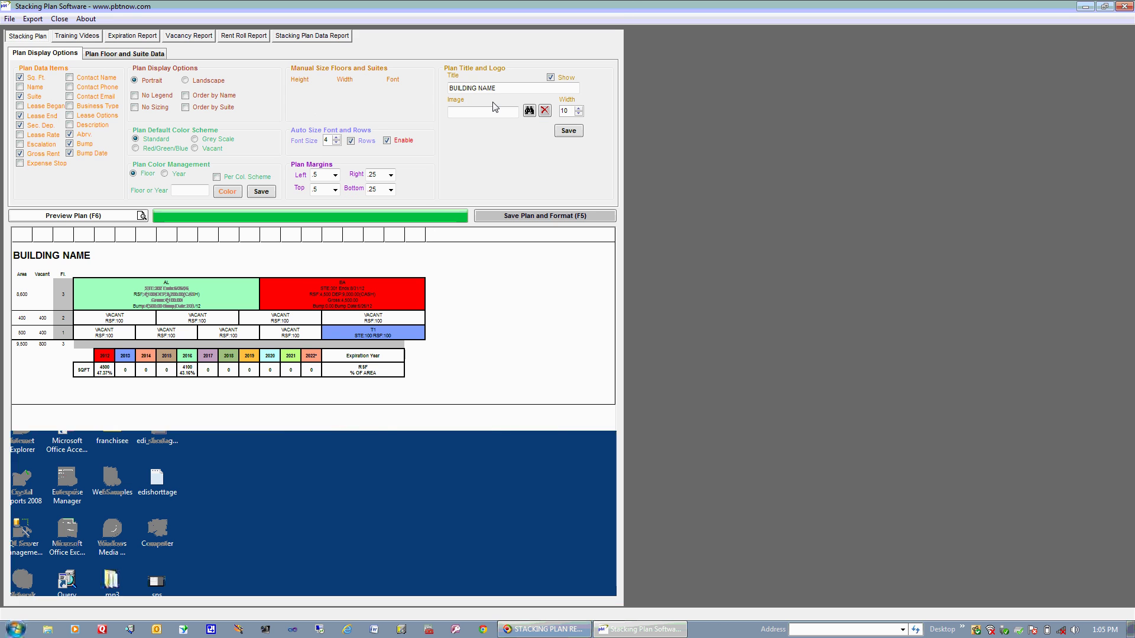
pyautogui.click(133, 36)
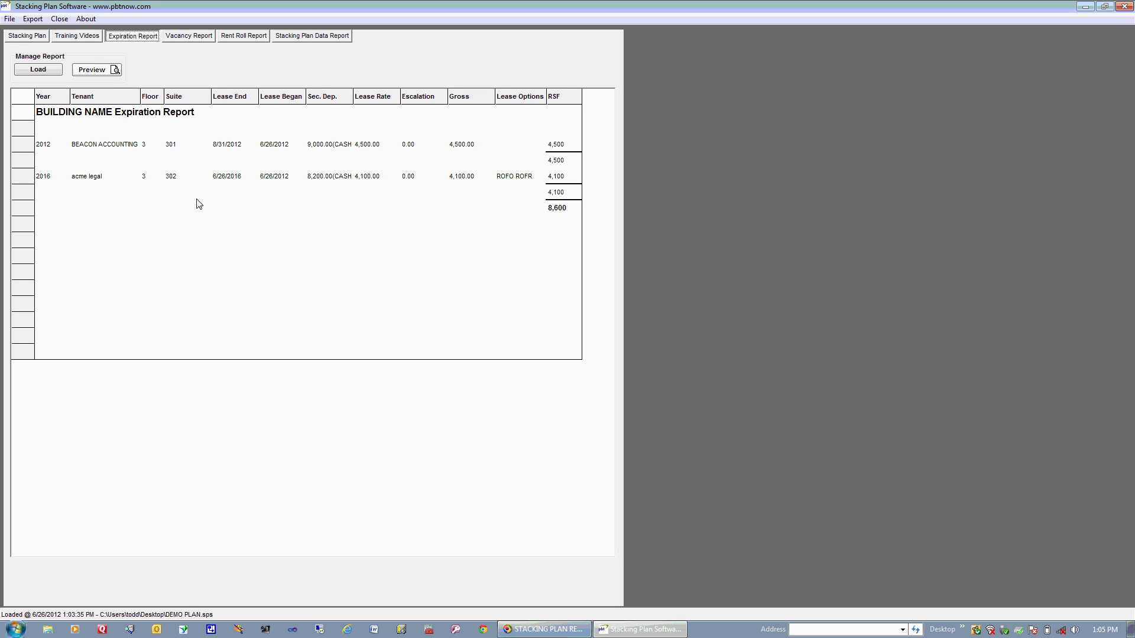
pyautogui.click(32, 18)
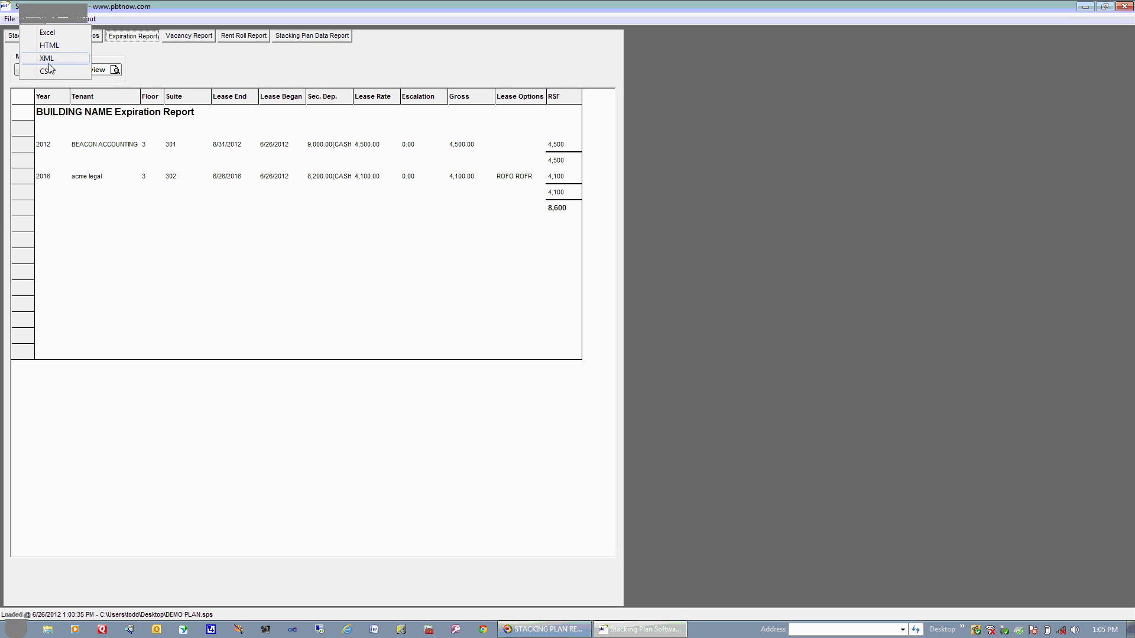
pyautogui.click(52, 38)
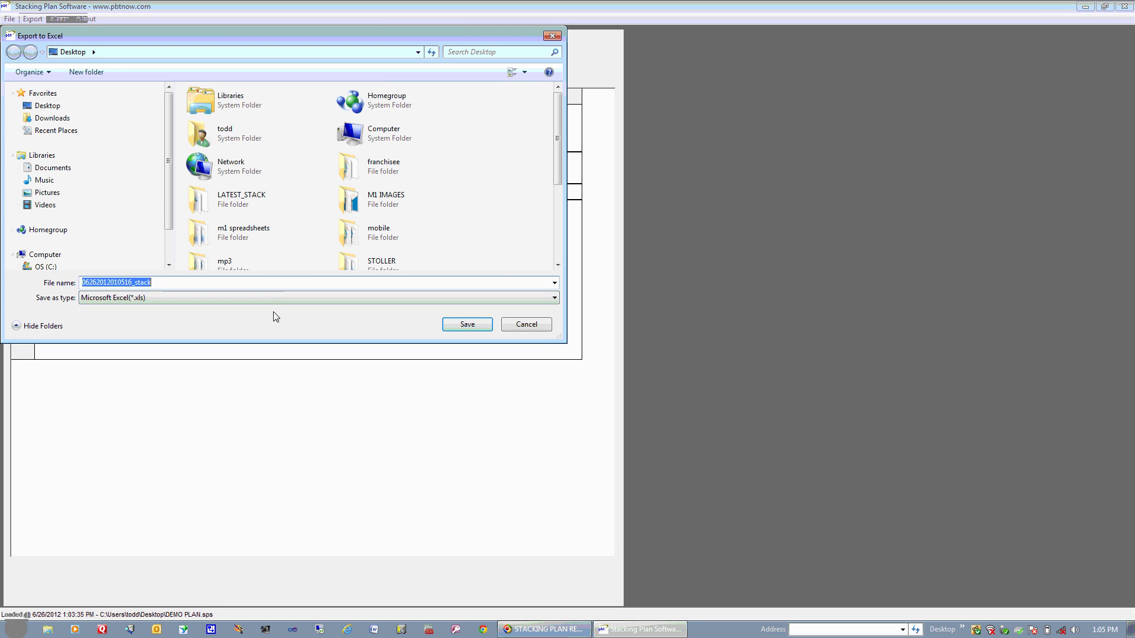
pyautogui.write('EXPORT ')
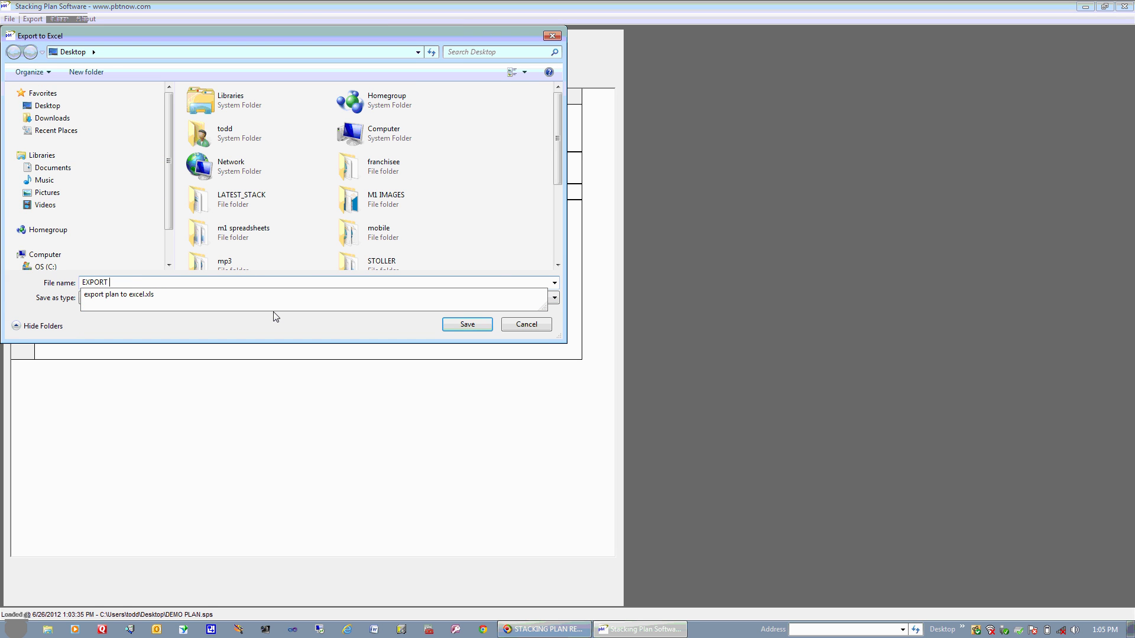
pyautogui.write('EXPIRATIO')
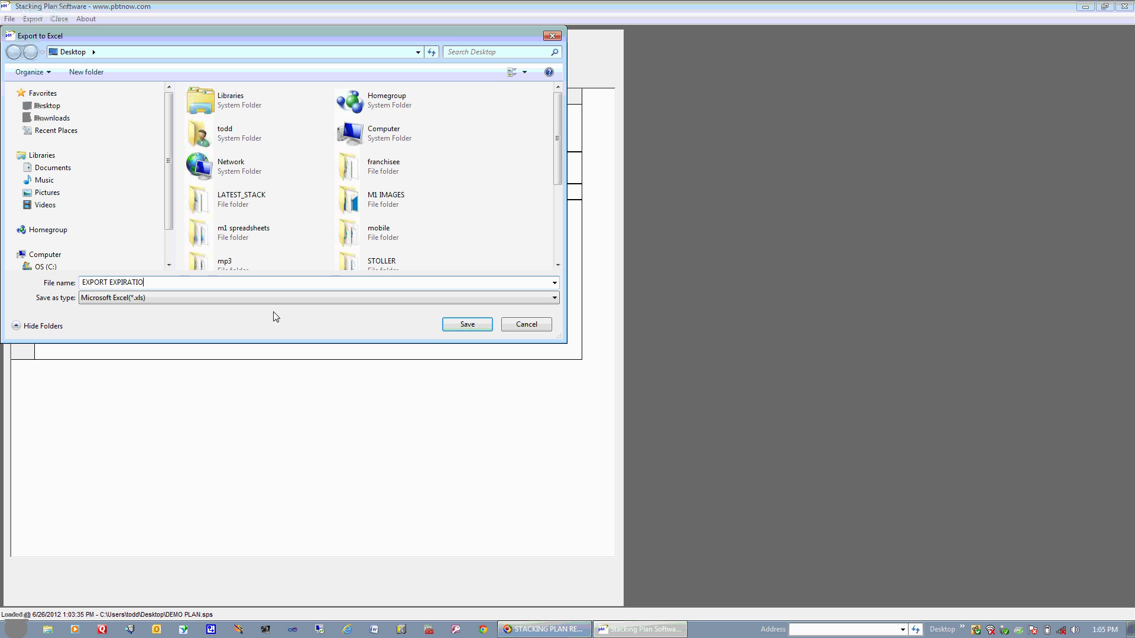
pyautogui.write('N')
pyautogui.click(470, 324)
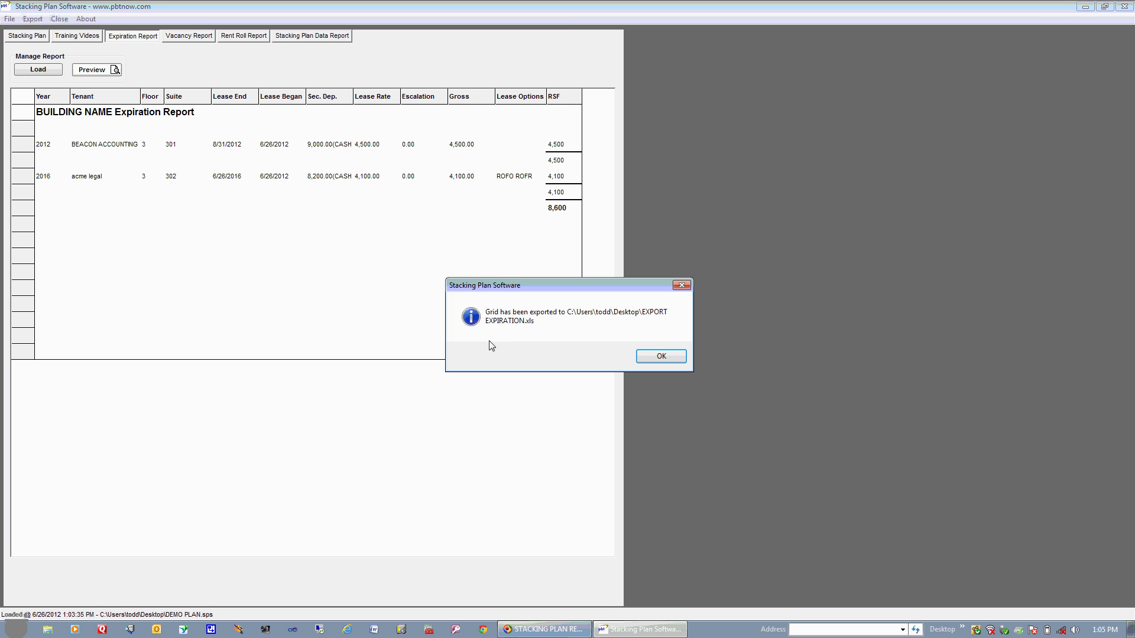
pyautogui.click(678, 353)
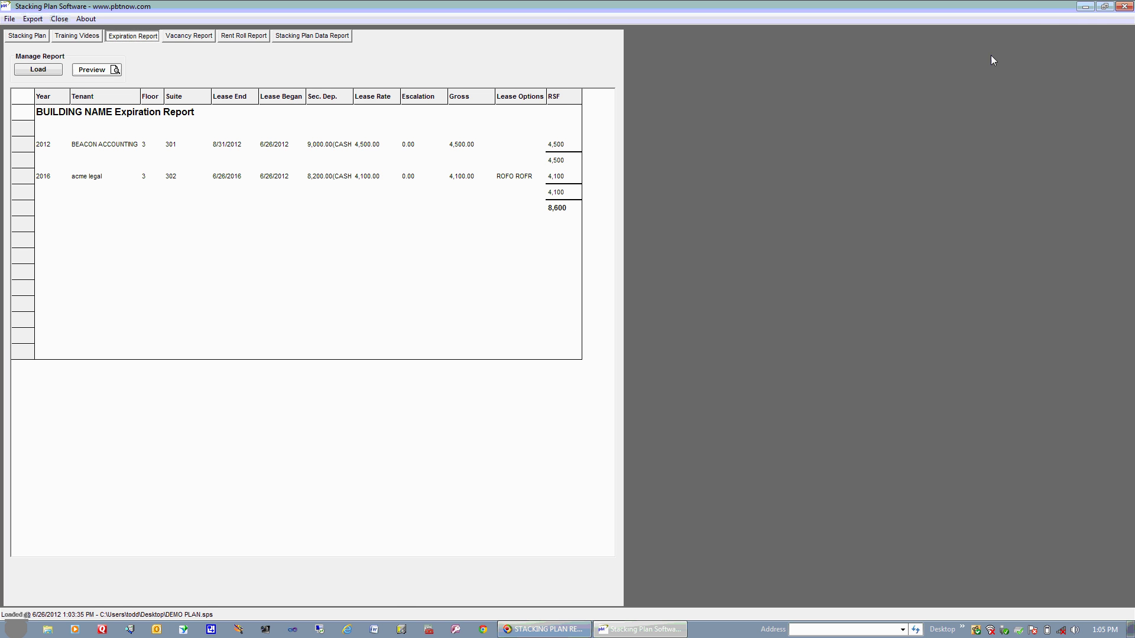
pyautogui.click(1104, 7)
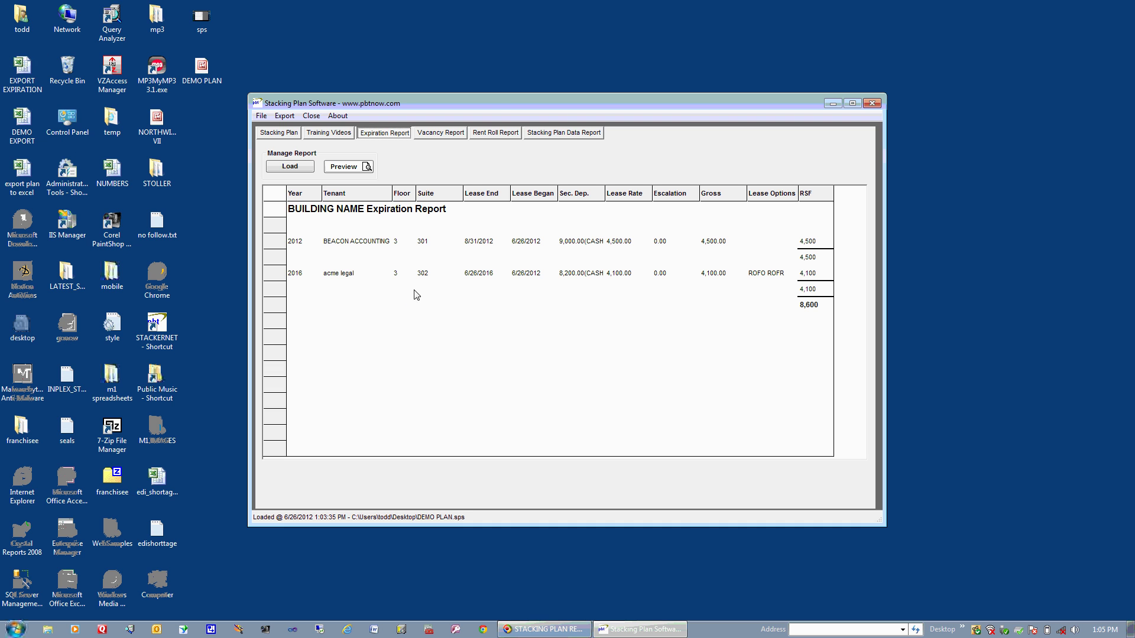
pyautogui.doubleClick(492, 98)
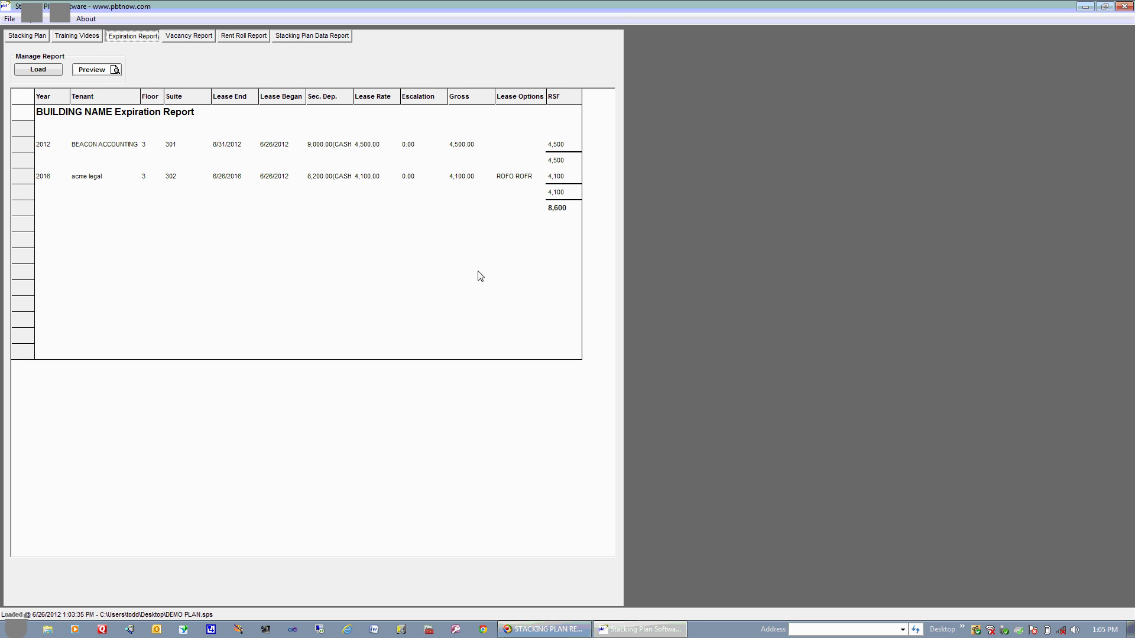
# Return to the Stacking Plan page showing the colour-coded BUILDING NAME plan
pyautogui.click(37, 38)
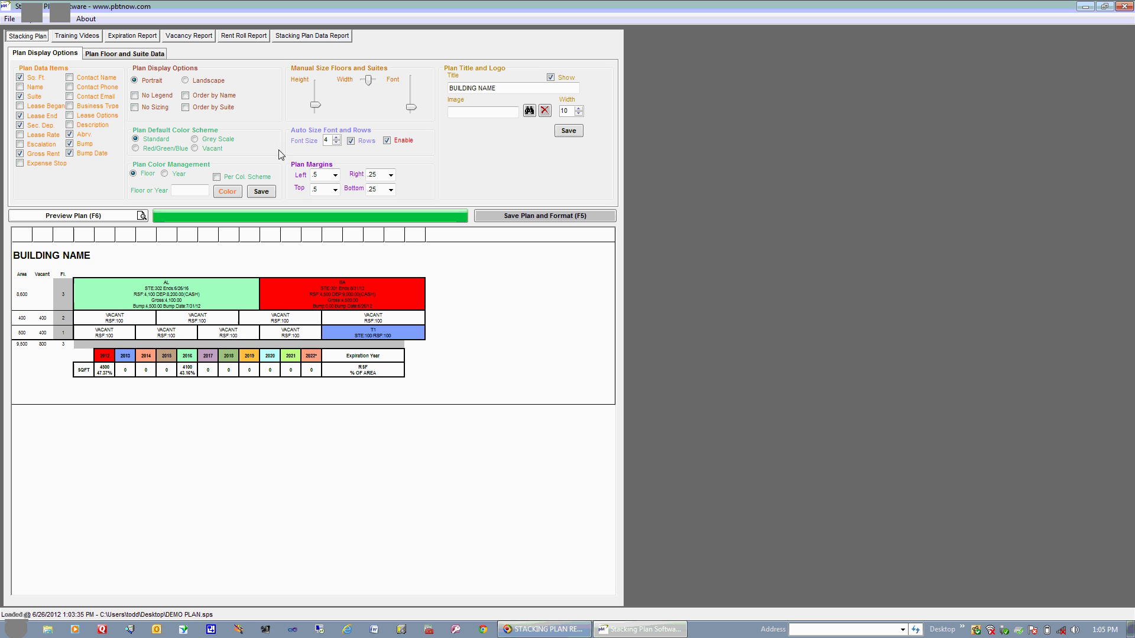